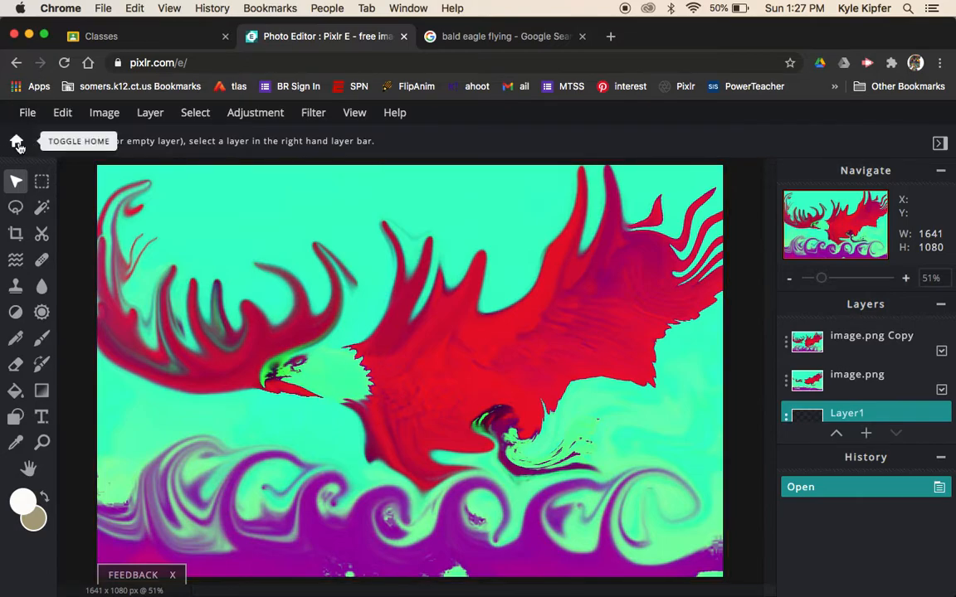
# Open the pinned project fauv to view the finished example, and close both open projects
pyautogui.click(16, 143)
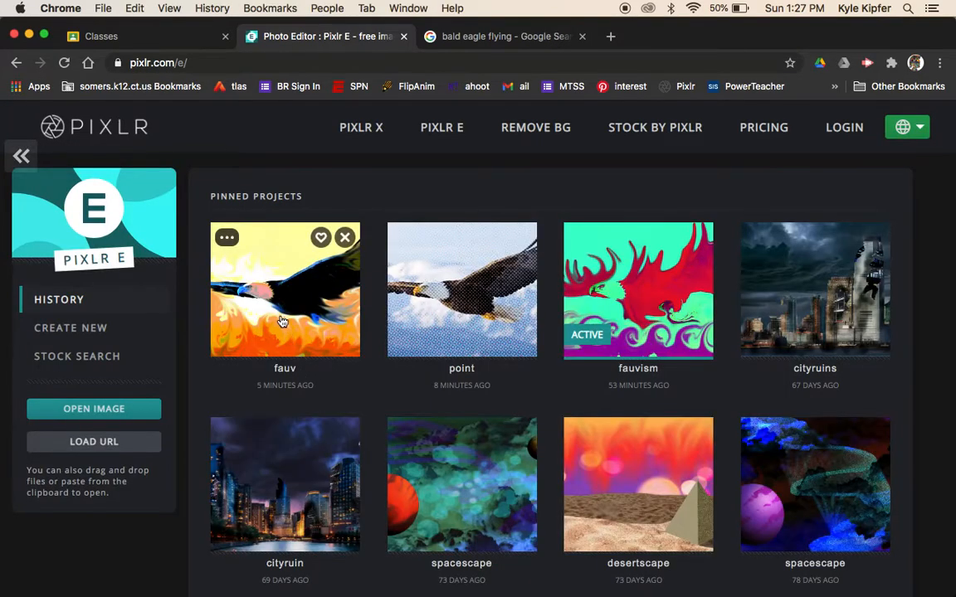
pyautogui.click(290, 300)
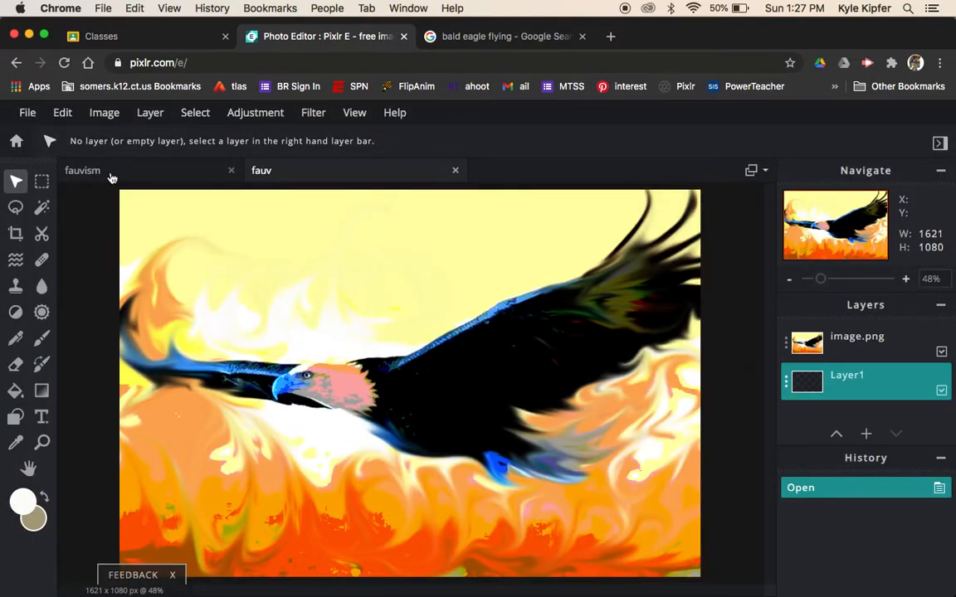
pyautogui.click(456, 171)
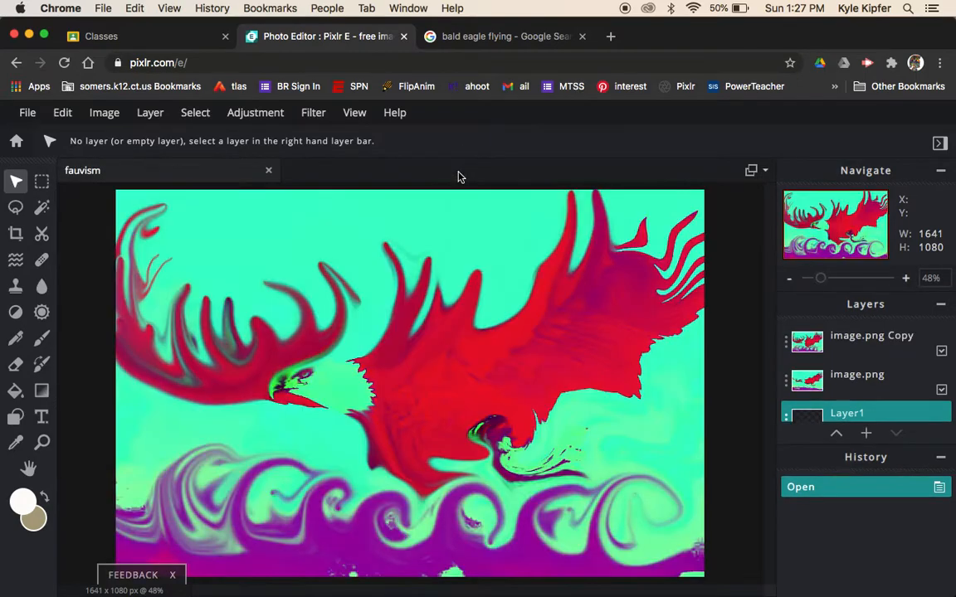
pyautogui.click(269, 172)
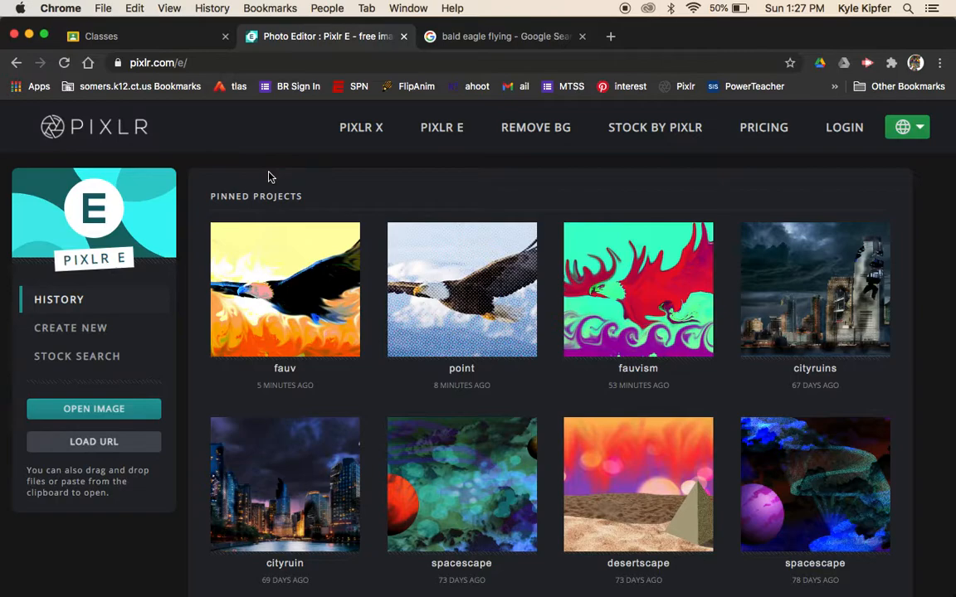
# Create a new Full HD 1920 x 1080 image named fauvism with no background
pyautogui.click(104, 333)
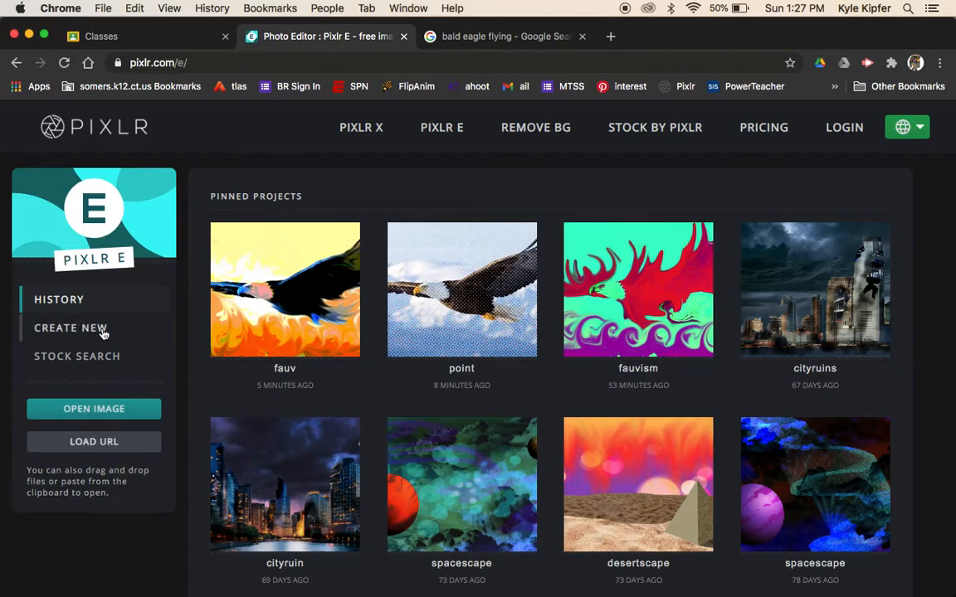
pyautogui.click(764, 233)
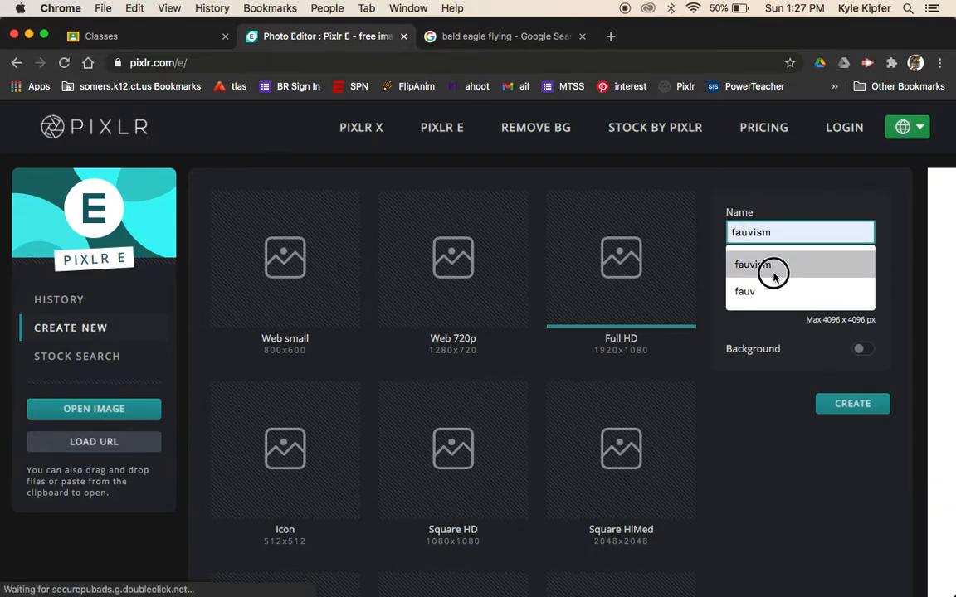
pyautogui.click(773, 268)
pyautogui.click(861, 407)
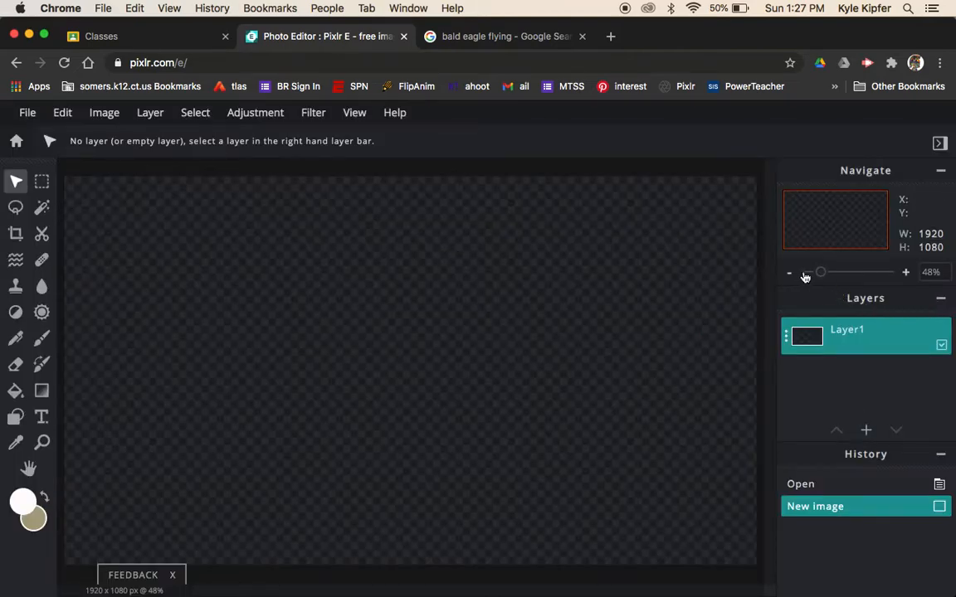
# Copy the large bald eagle photo from the Google Images results and paste it into the new Pixlr E canvas
pyautogui.click(789, 272)
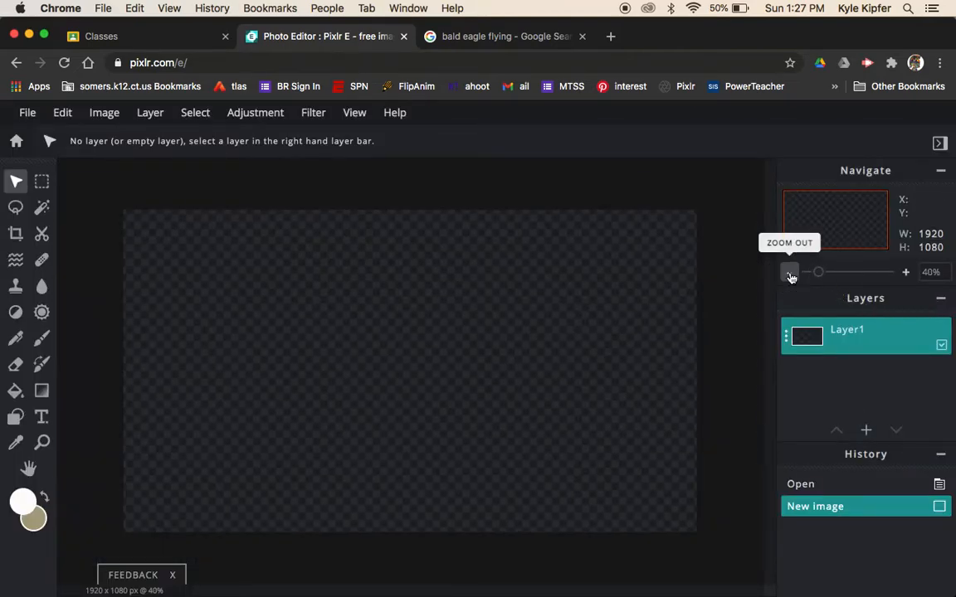
pyautogui.click(502, 37)
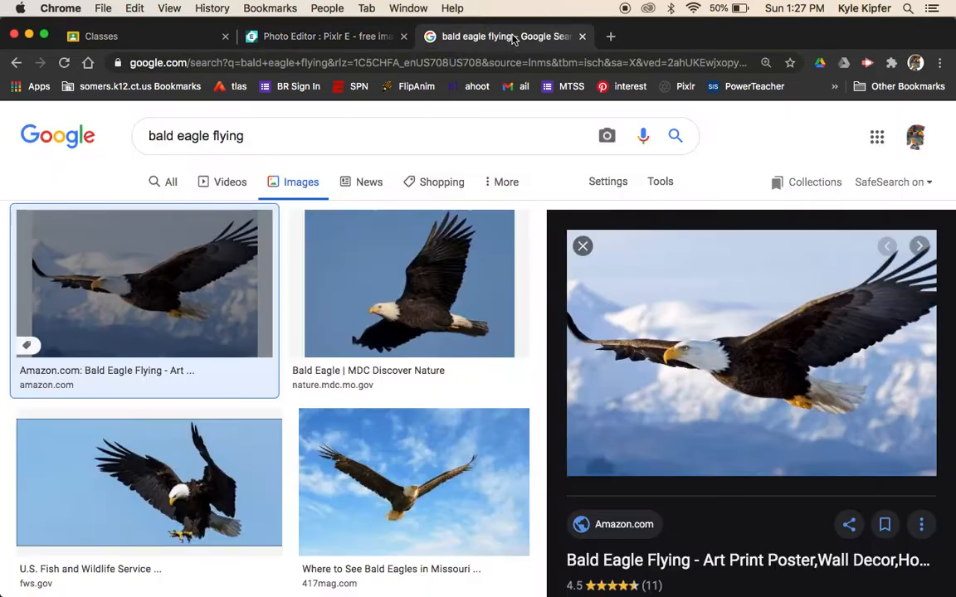
pyautogui.rightClick(742, 347)
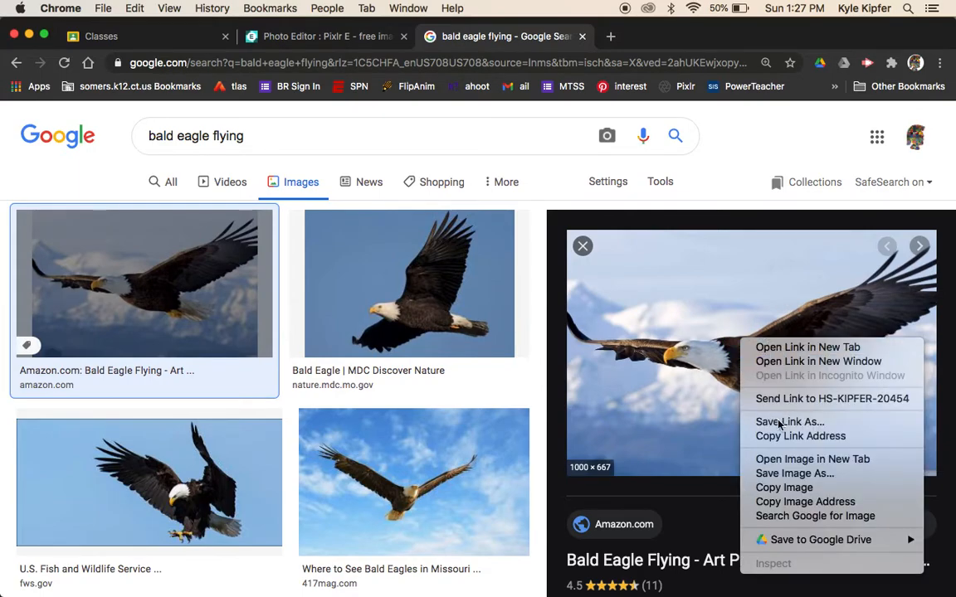
pyautogui.click(794, 490)
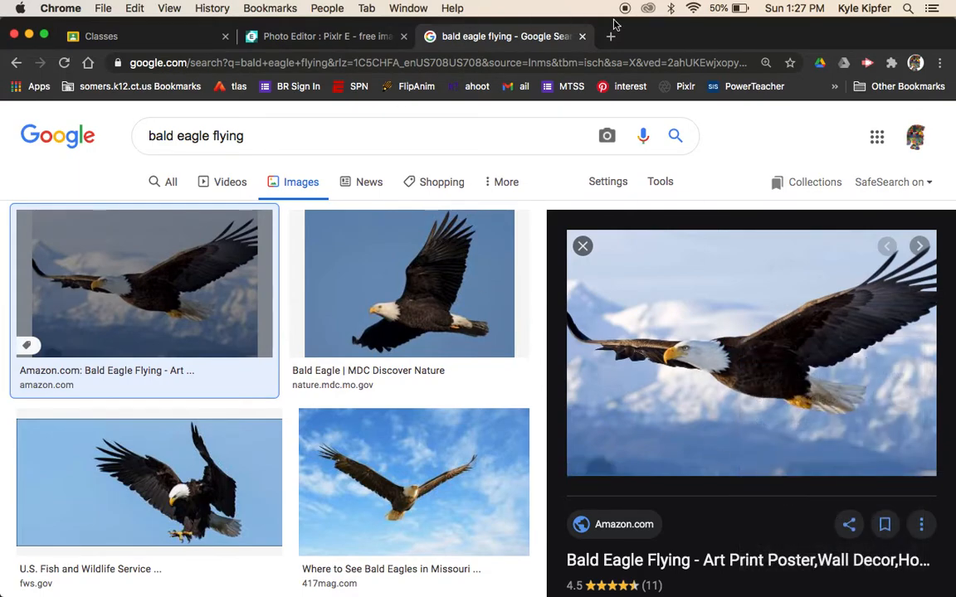
pyautogui.click(582, 37)
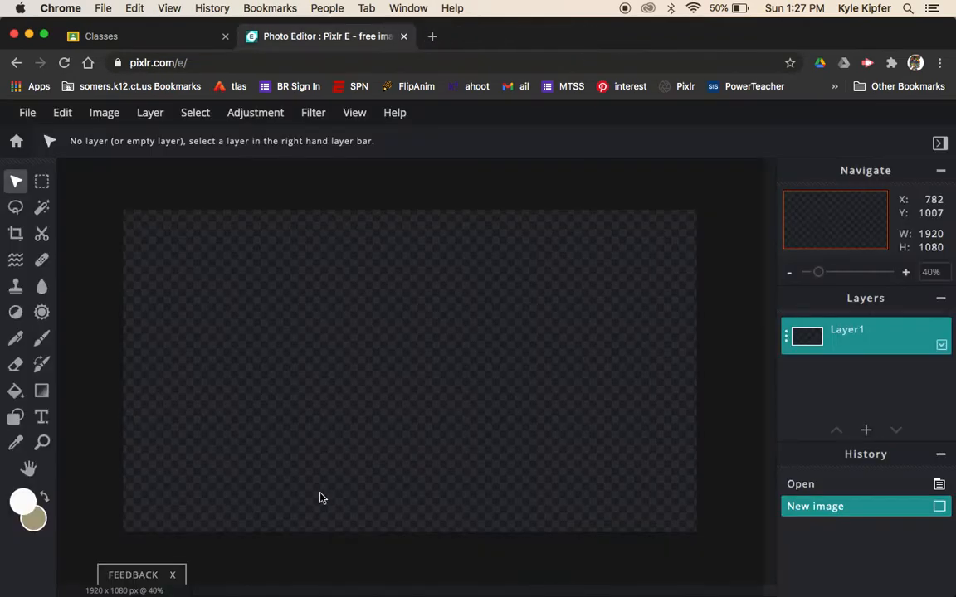
pyautogui.press('super+v')
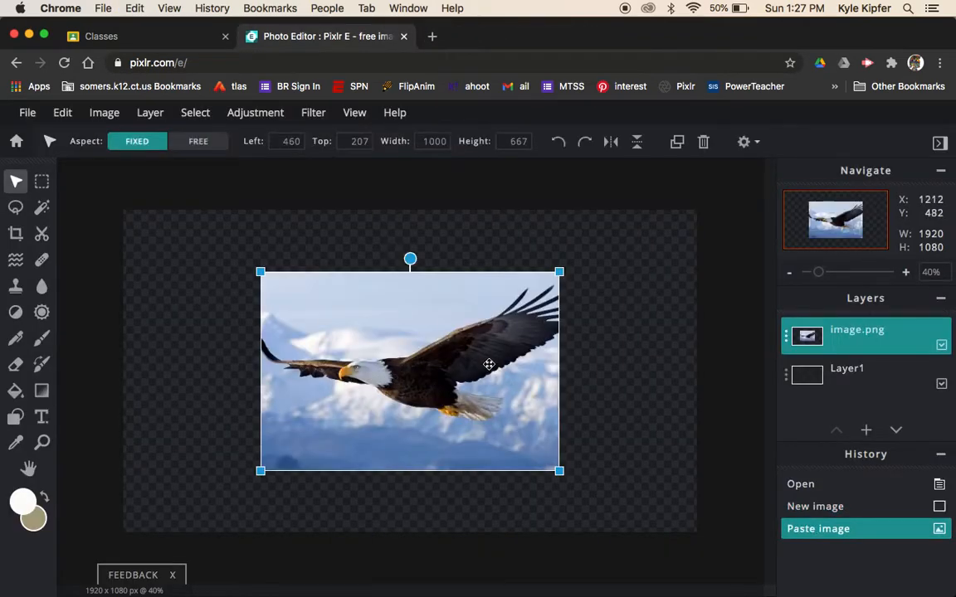
# Enlarge the pasted eagle photo to about 1658 x 1106 px so it covers the full canvas height
pyautogui.moveTo(260, 272); pyautogui.dragTo(163, 193)
pyautogui.moveTo(561, 473); pyautogui.dragTo(657, 548)
pyautogui.click(72, 224)
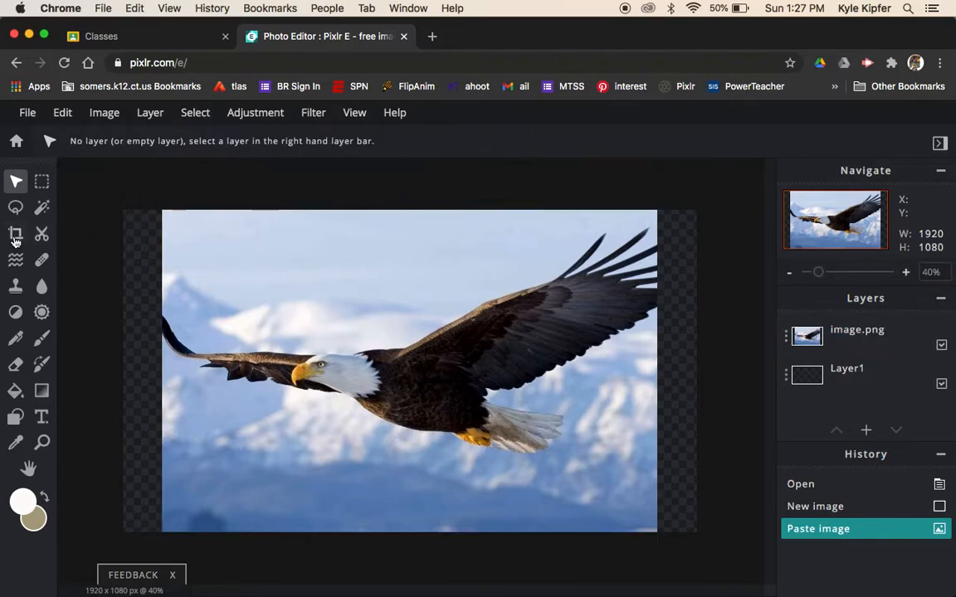
# Crop the canvas to 1650 x 1080 px, removing the empty strips on both sides of the eagle photo
pyautogui.click(16, 234)
pyautogui.moveTo(123, 373); pyautogui.dragTo(161, 373)
pyautogui.moveTo(696, 383); pyautogui.dragTo(655, 386)
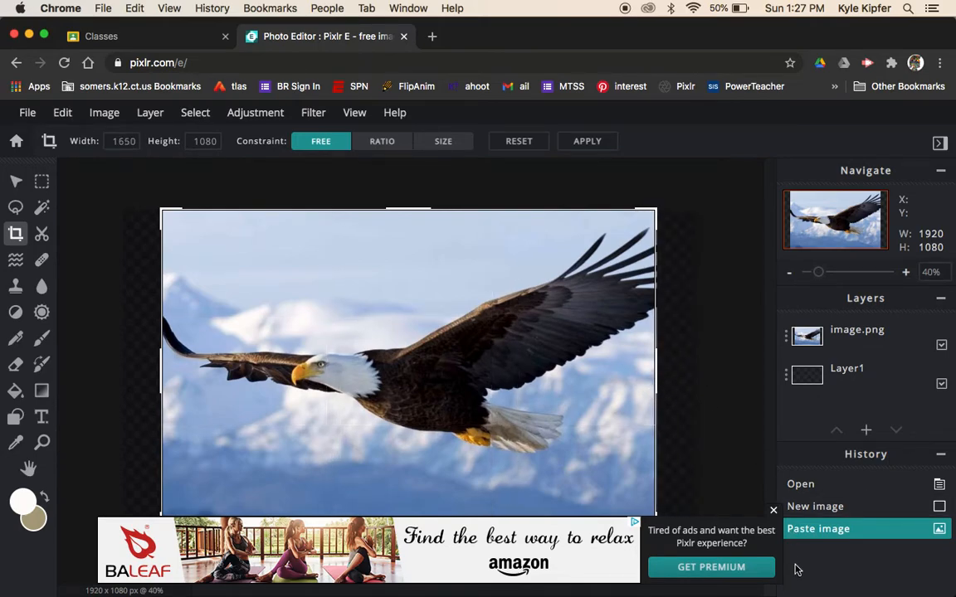
pyautogui.click(773, 514)
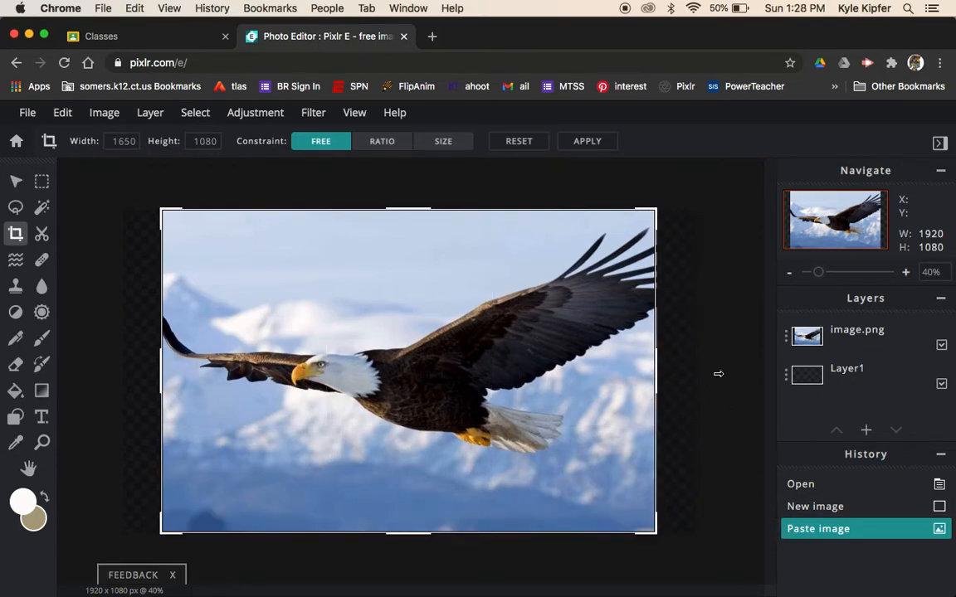
pyautogui.click(587, 142)
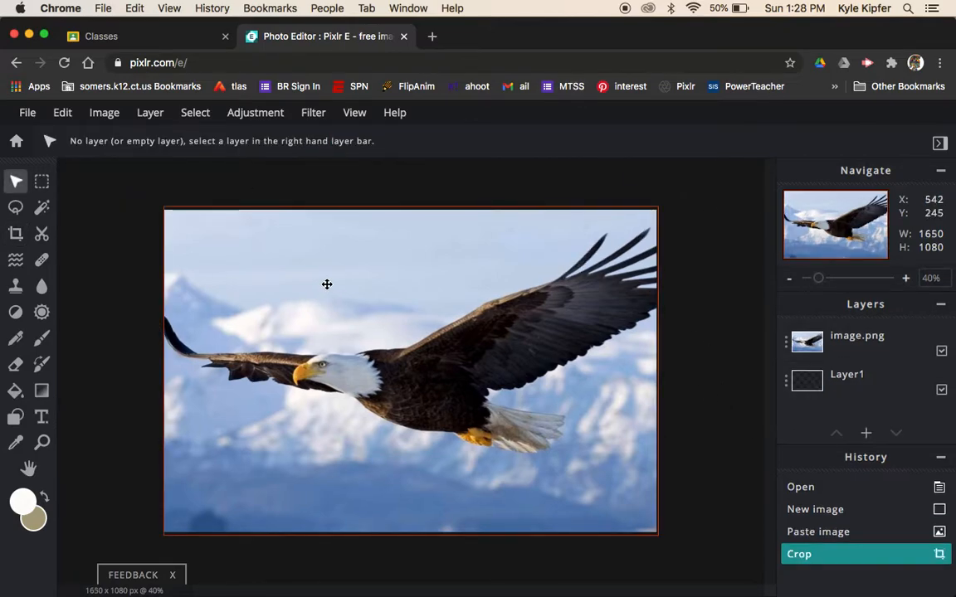
# Apply the Atonic effect from the effect library's Artzy category to the image.png layer at an amount of 100
pyautogui.click(311, 114)
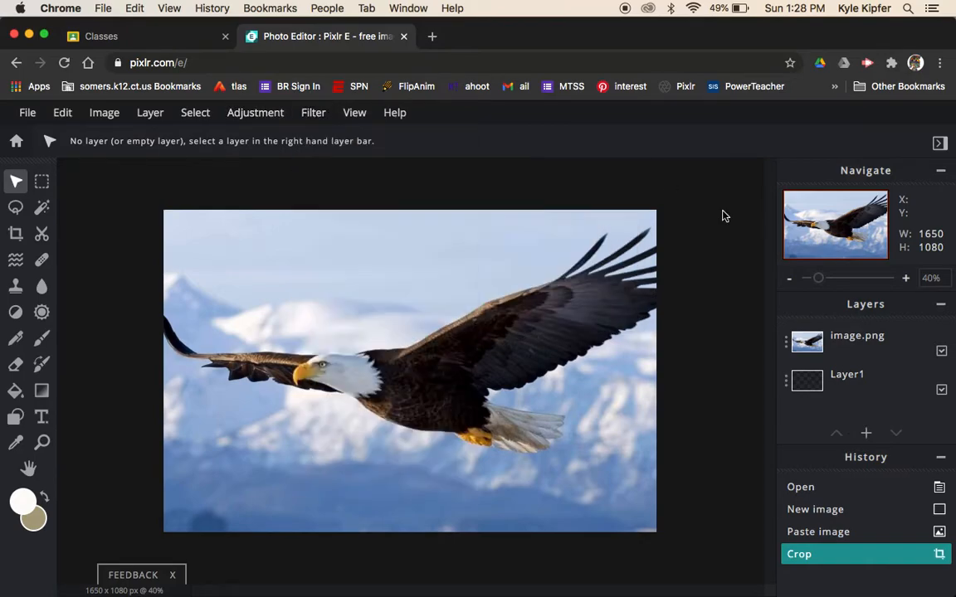
pyautogui.click(864, 353)
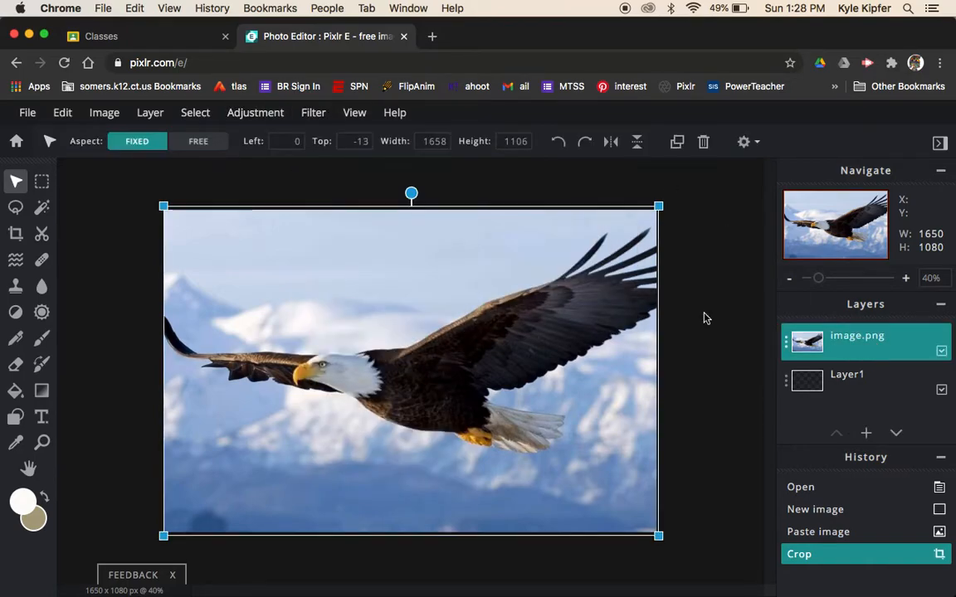
pyautogui.click(315, 117)
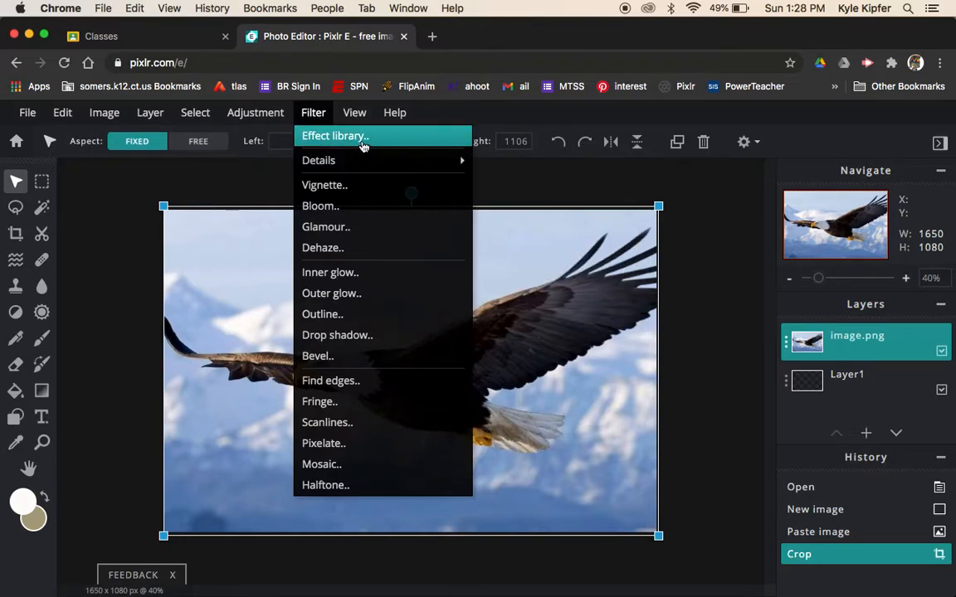
pyautogui.click(363, 146)
pyautogui.moveTo(791, 225); pyautogui.dragTo(791, 158)
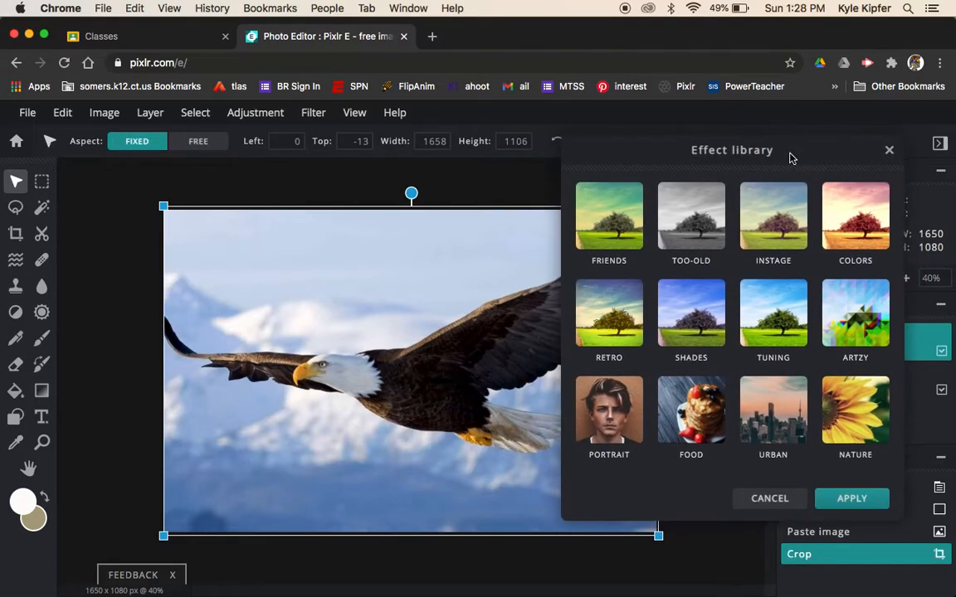
pyautogui.click(855, 316)
pyautogui.scroll(-3, 744, 297)
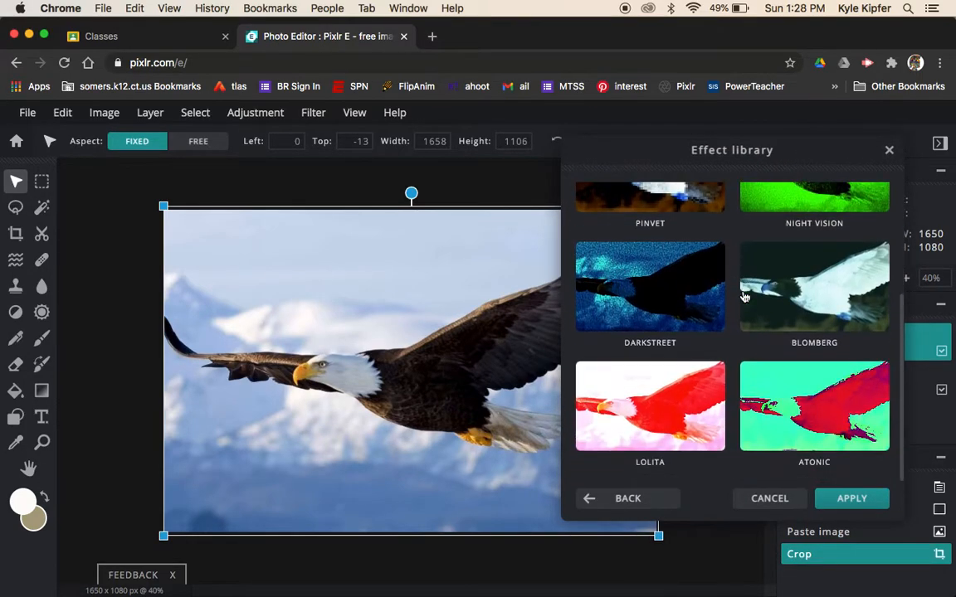
pyautogui.click(838, 420)
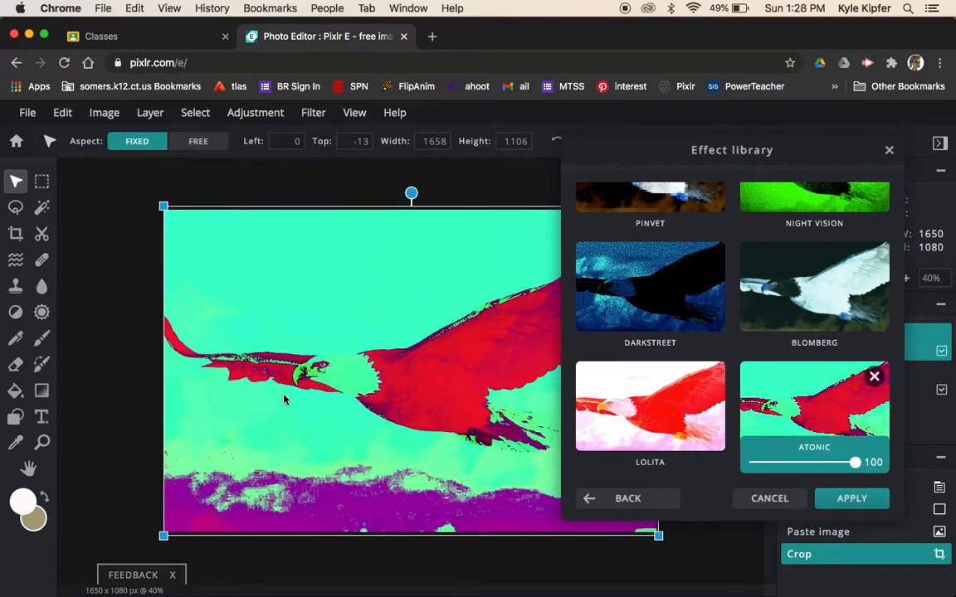
pyautogui.click(852, 498)
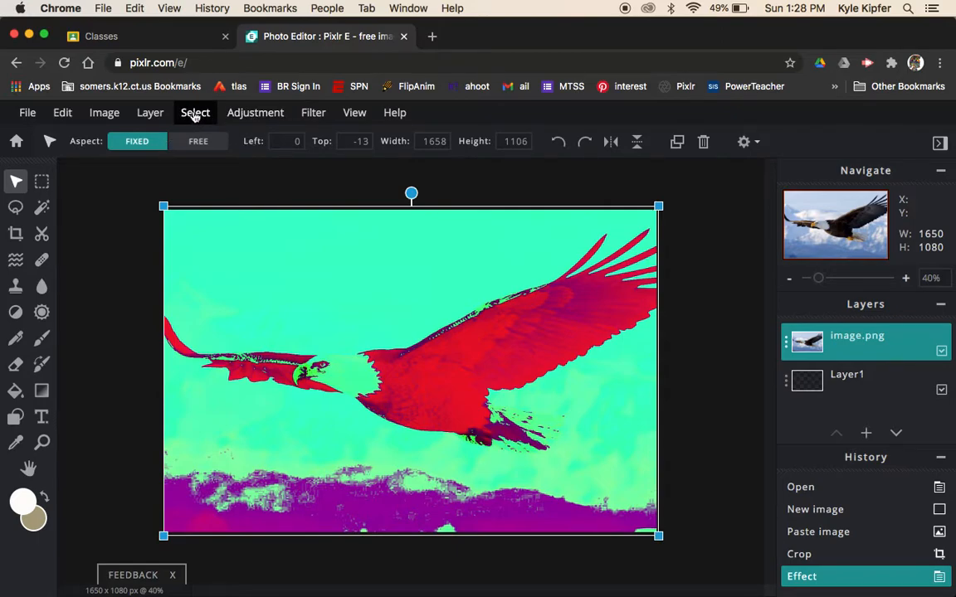
# Adjust the eagle layer's hue to 49 and saturation to 28, and apply the change
pyautogui.click(105, 121)
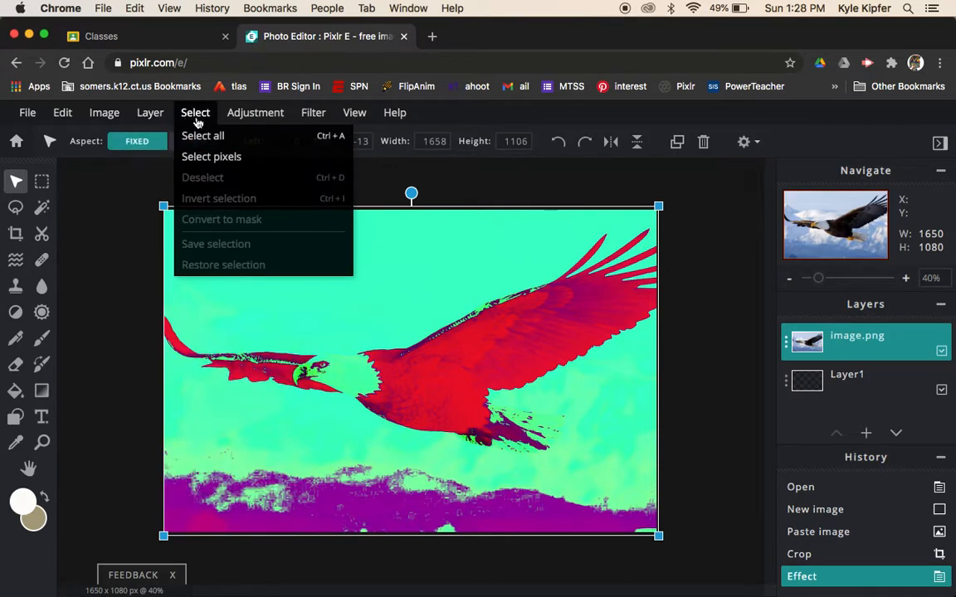
pyautogui.moveTo(157, 118)
pyautogui.moveTo(252, 123)
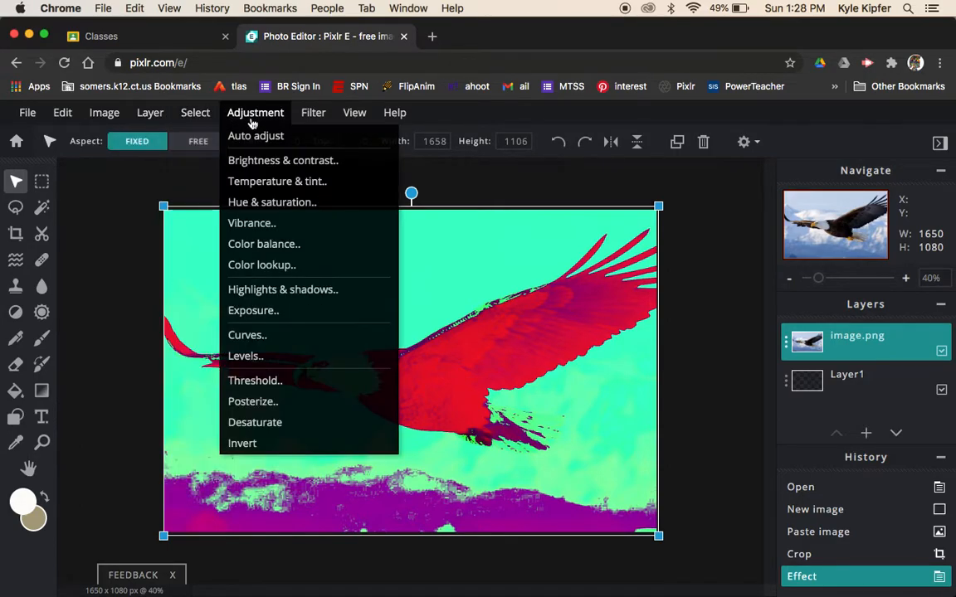
pyautogui.click(268, 202)
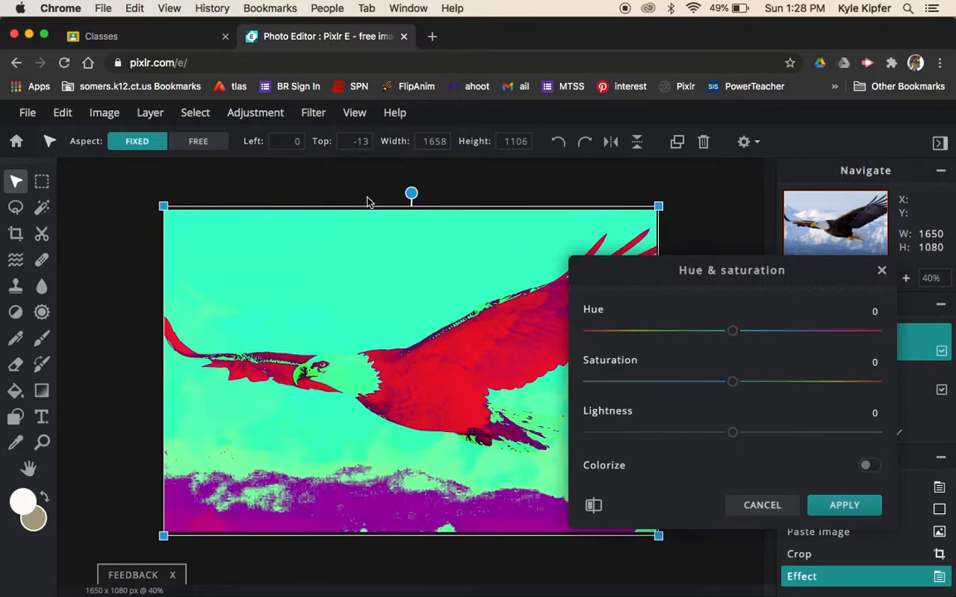
pyautogui.moveTo(732, 331); pyautogui.dragTo(584, 340)
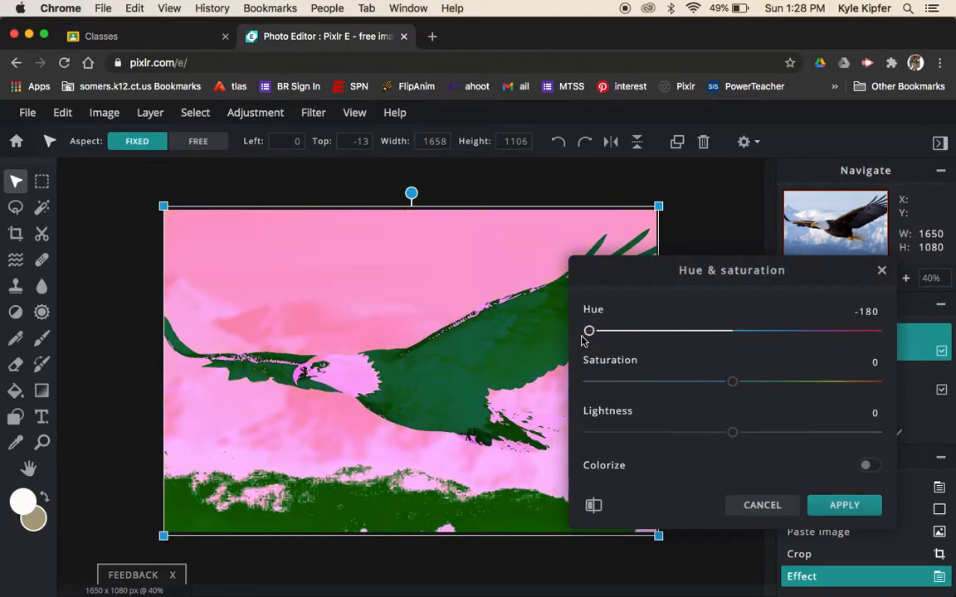
pyautogui.moveTo(734, 384); pyautogui.dragTo(772, 380)
pyautogui.click(590, 332)
pyautogui.moveTo(592, 332); pyautogui.dragTo(772, 332)
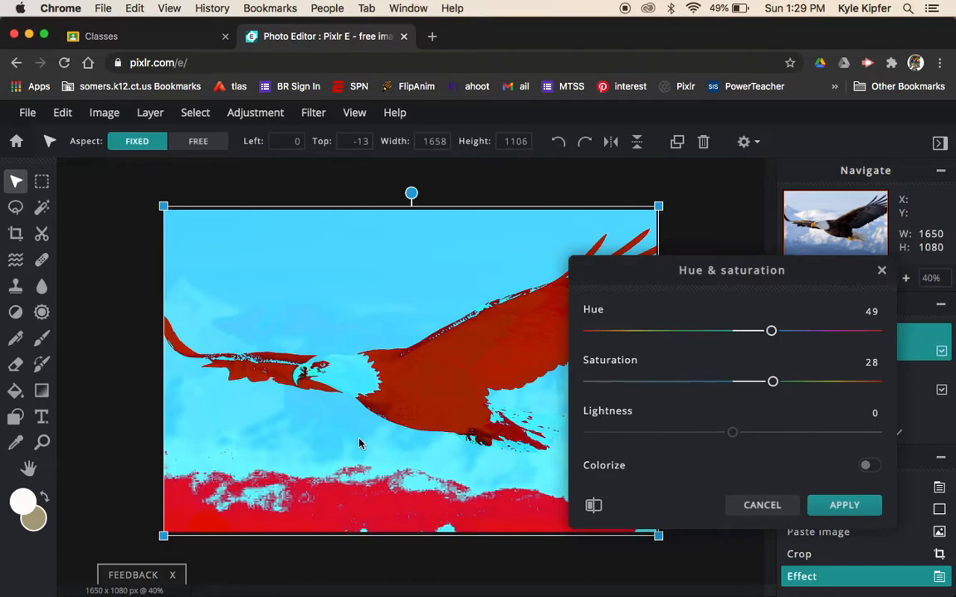
pyautogui.click(844, 505)
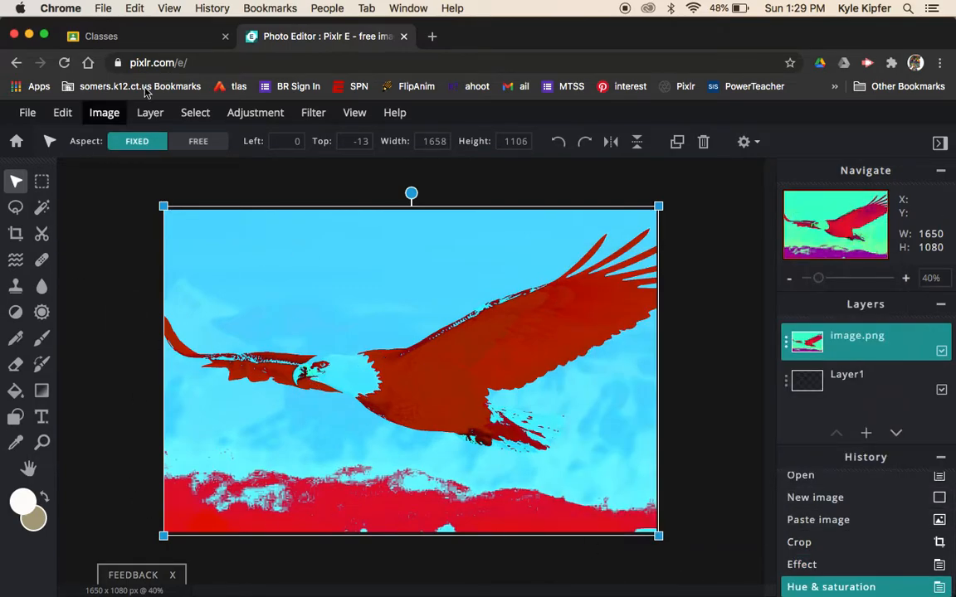
pyautogui.click(122, 246)
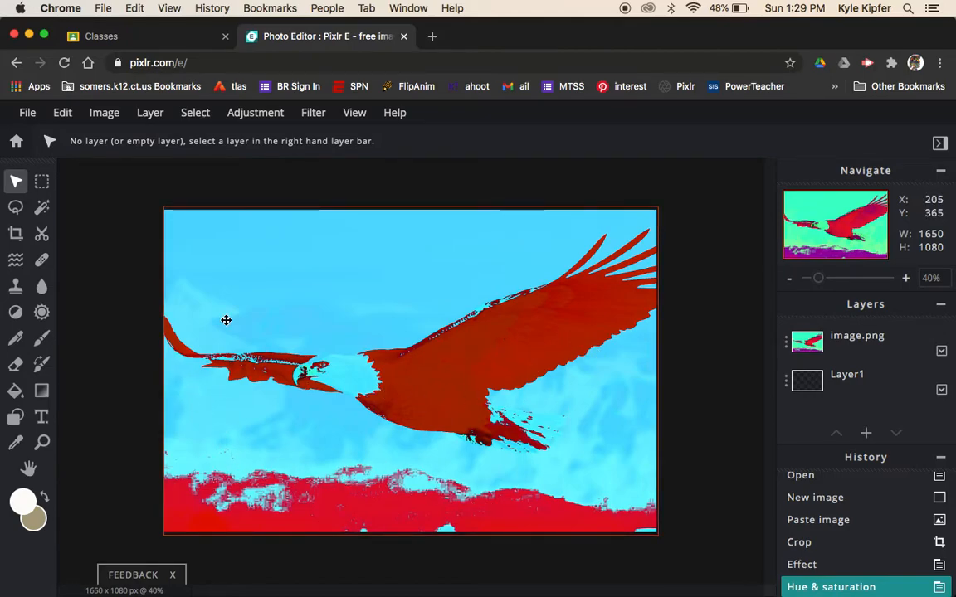
# Set up the Blur/Sharpen/Smudge tool in Smudge mode with strength 70 on the image.png layer
pyautogui.click(42, 287)
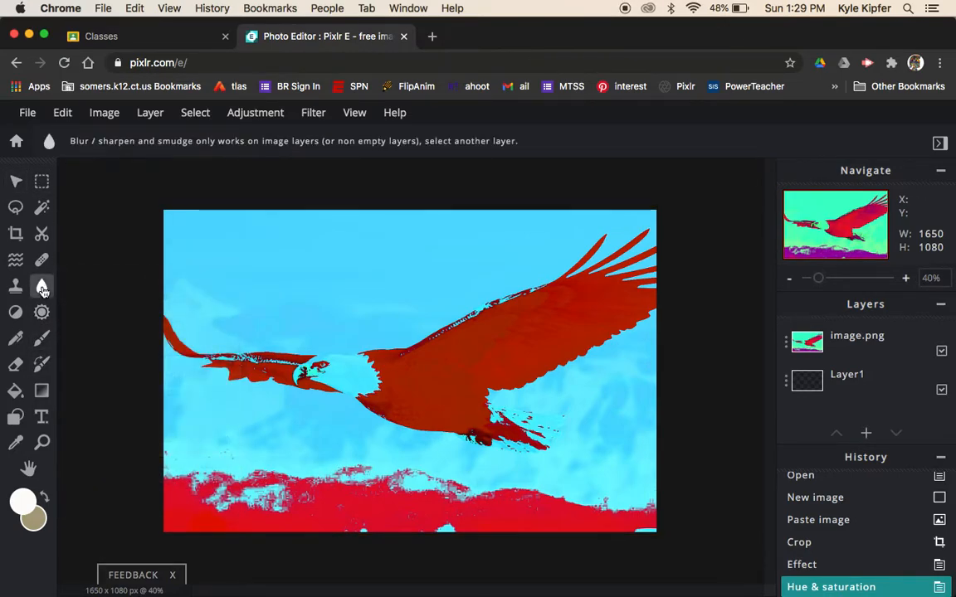
pyautogui.click(849, 349)
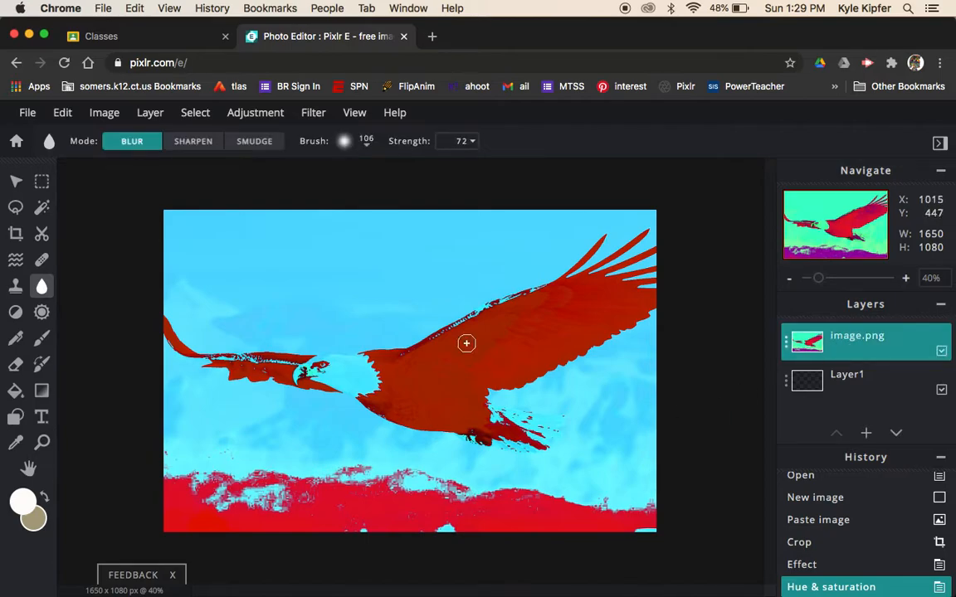
pyautogui.click(255, 142)
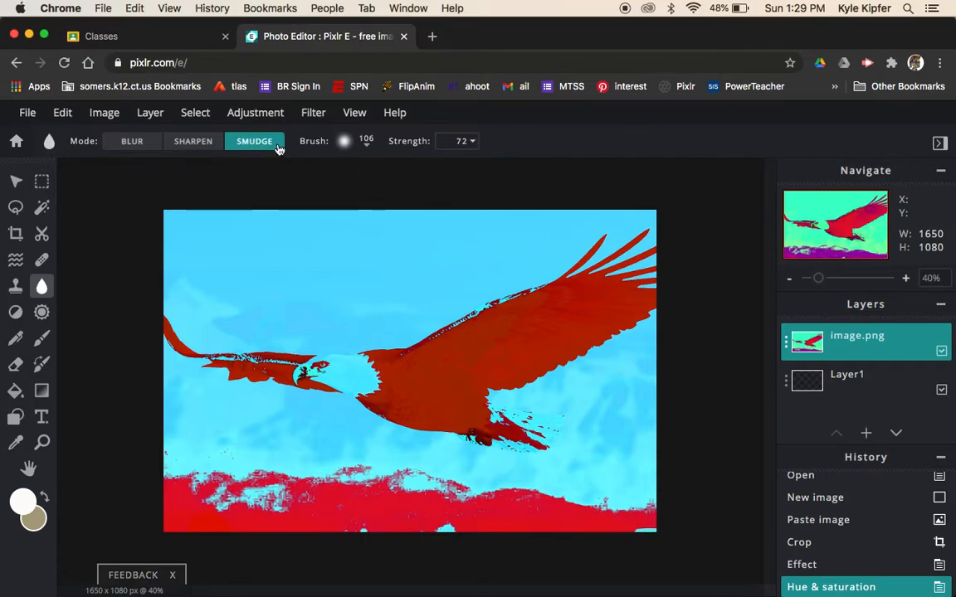
pyautogui.click(463, 145)
pyautogui.moveTo(440, 173); pyautogui.dragTo(437, 175)
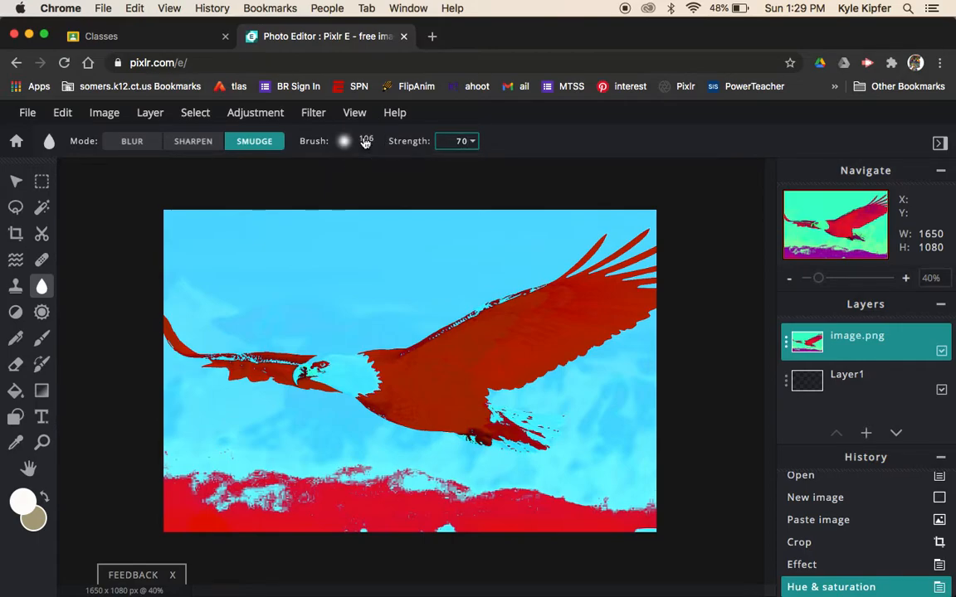
# Smudge the upper edge and tip feathers of the eagle's large wing outward into the sky with the 106 px brush at strength 70
pyautogui.click(366, 141)
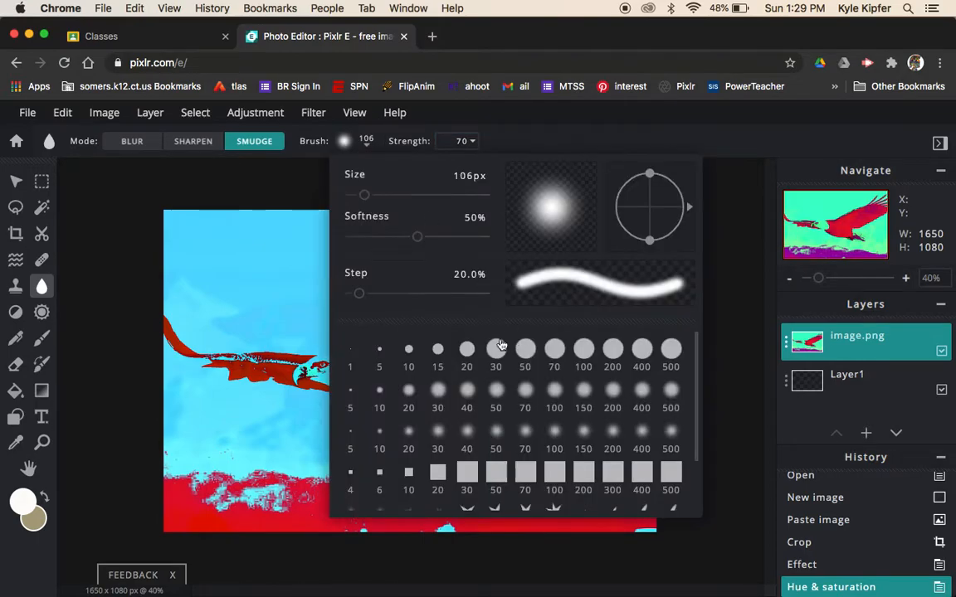
pyautogui.click(134, 240)
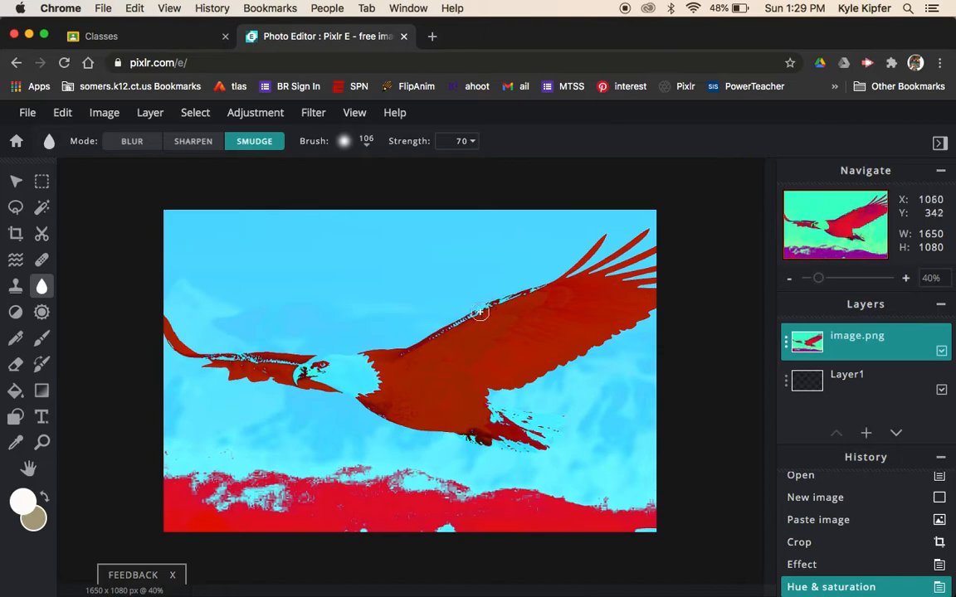
pyautogui.moveTo(385, 353)
pyautogui.mouseDown()
pyautogui.moveTo(429, 330)
pyautogui.moveTo(426, 312)
pyautogui.moveTo(427, 344)
pyautogui.moveTo(460, 299)
pyautogui.moveTo(453, 328)
pyautogui.moveTo(497, 269)
pyautogui.mouseUp()
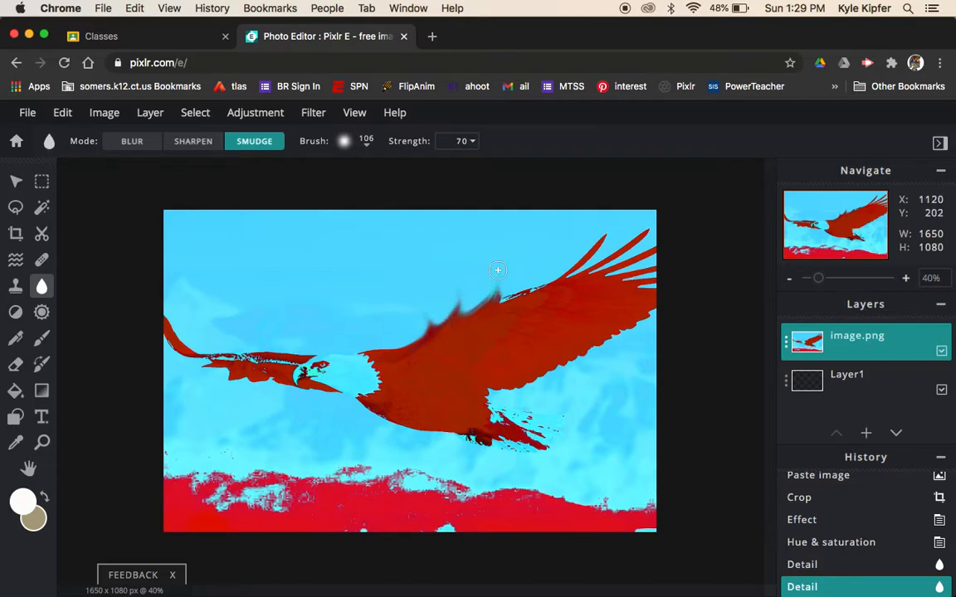
pyautogui.moveTo(494, 310); pyautogui.dragTo(526, 257)
pyautogui.moveTo(532, 315)
pyautogui.mouseDown()
pyautogui.moveTo(523, 295)
pyautogui.moveTo(561, 241)
pyautogui.mouseUp()
pyautogui.moveTo(540, 283); pyautogui.dragTo(580, 233)
pyautogui.moveTo(560, 277)
pyautogui.mouseDown()
pyautogui.moveTo(591, 237)
pyautogui.moveTo(574, 206)
pyautogui.mouseUp()
pyautogui.moveTo(579, 270)
pyautogui.mouseDown()
pyautogui.moveTo(600, 215)
pyautogui.moveTo(563, 222)
pyautogui.mouseUp()
pyautogui.moveTo(576, 277)
pyautogui.mouseDown()
pyautogui.moveTo(614, 261)
pyautogui.moveTo(647, 223)
pyautogui.moveTo(609, 209)
pyautogui.moveTo(611, 274)
pyautogui.moveTo(640, 254)
pyautogui.moveTo(641, 218)
pyautogui.mouseUp()
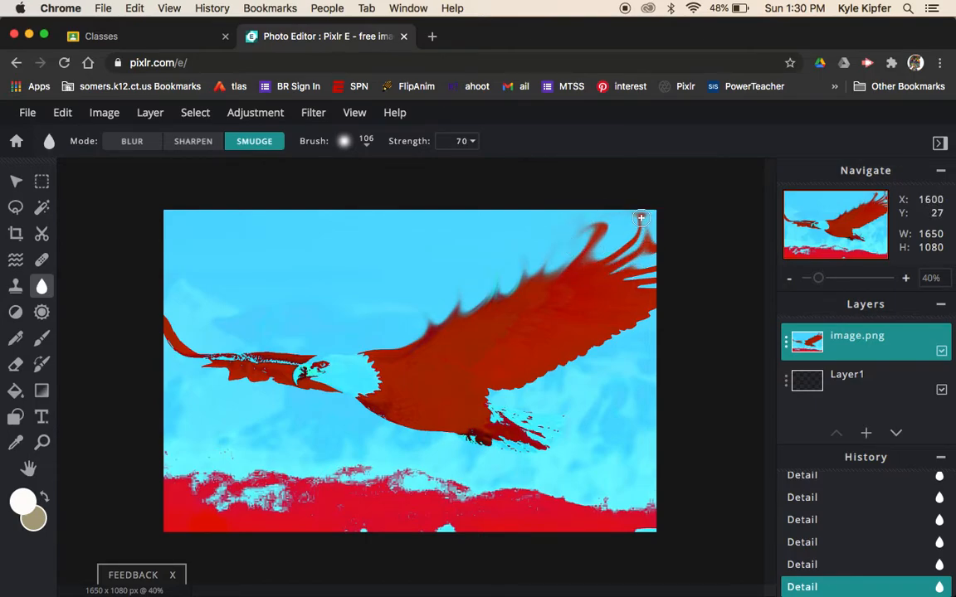
pyautogui.moveTo(612, 286); pyautogui.dragTo(670, 232)
pyautogui.moveTo(623, 303); pyautogui.dragTo(688, 286)
pyautogui.moveTo(464, 353)
pyautogui.mouseDown()
pyautogui.moveTo(414, 358)
pyautogui.moveTo(424, 293)
pyautogui.moveTo(397, 298)
pyautogui.mouseUp()
# Set the smudge strength to 90 and pull the large wing's upper edge into longer curled feathers
pyautogui.click(467, 143)
pyautogui.moveTo(435, 165); pyautogui.dragTo(459, 171)
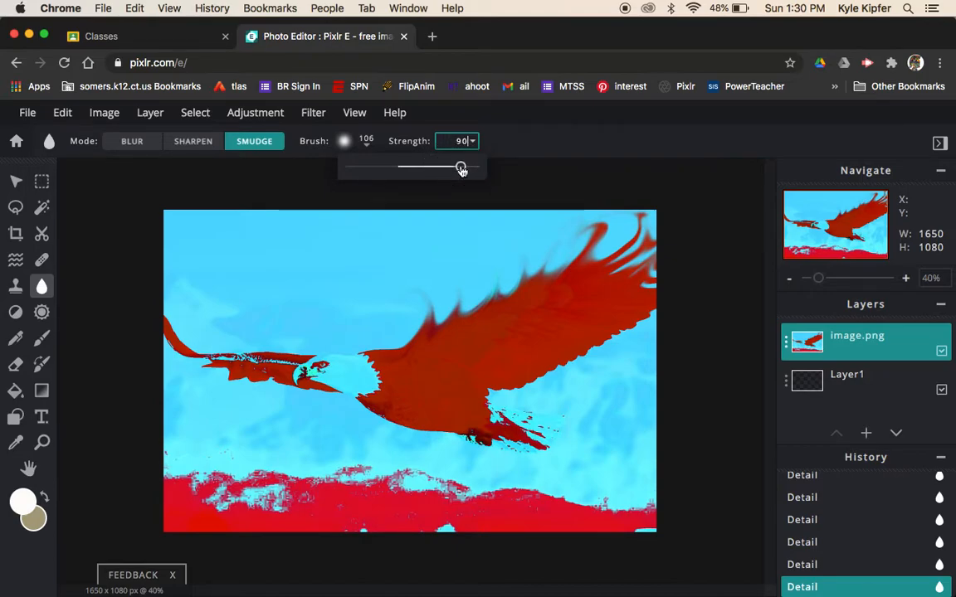
pyautogui.moveTo(450, 332)
pyautogui.mouseDown()
pyautogui.moveTo(463, 290)
pyautogui.moveTo(444, 265)
pyautogui.mouseUp()
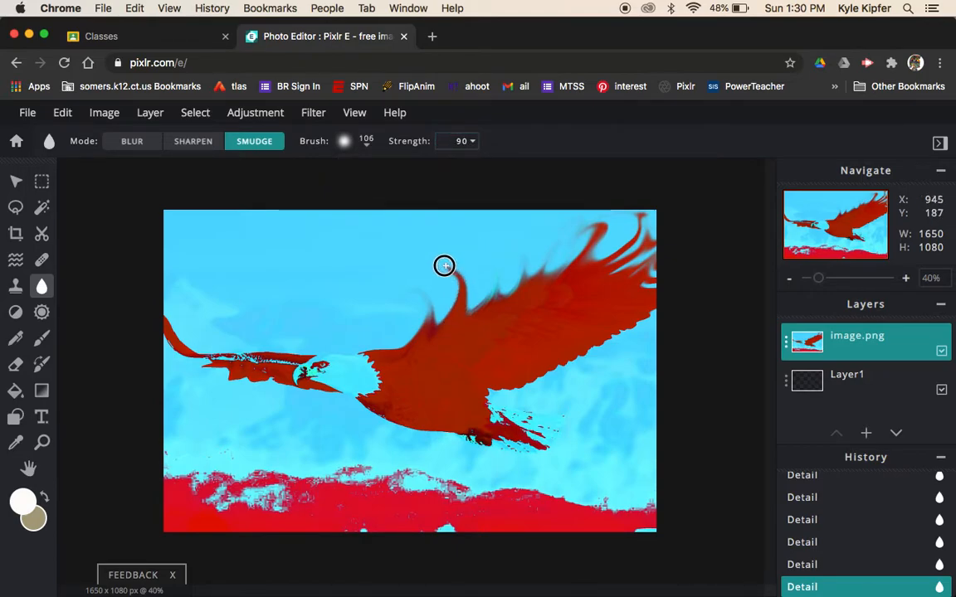
pyautogui.moveTo(460, 331)
pyautogui.mouseDown()
pyautogui.moveTo(485, 303)
pyautogui.moveTo(497, 240)
pyautogui.mouseUp()
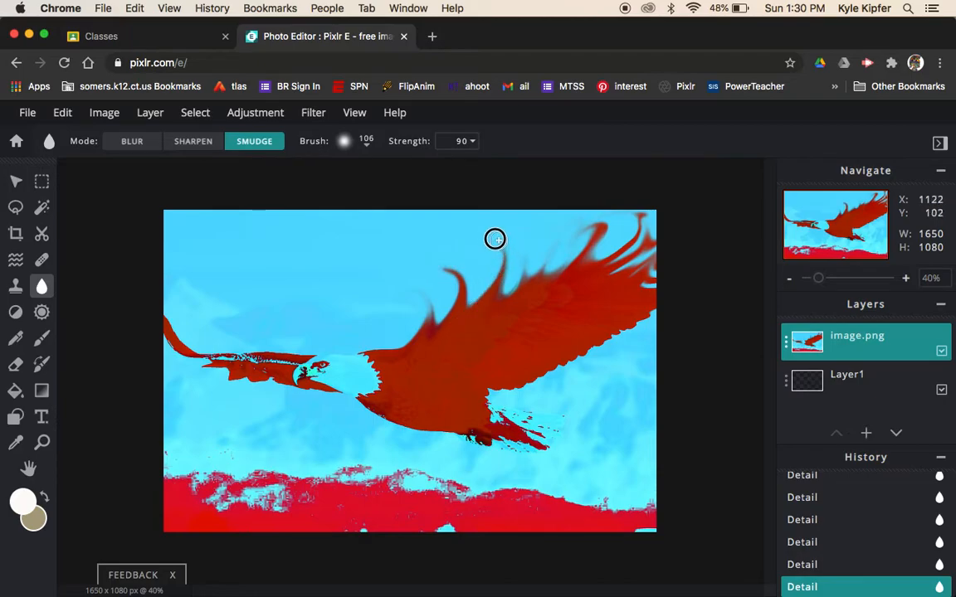
pyautogui.moveTo(488, 312); pyautogui.dragTo(544, 239)
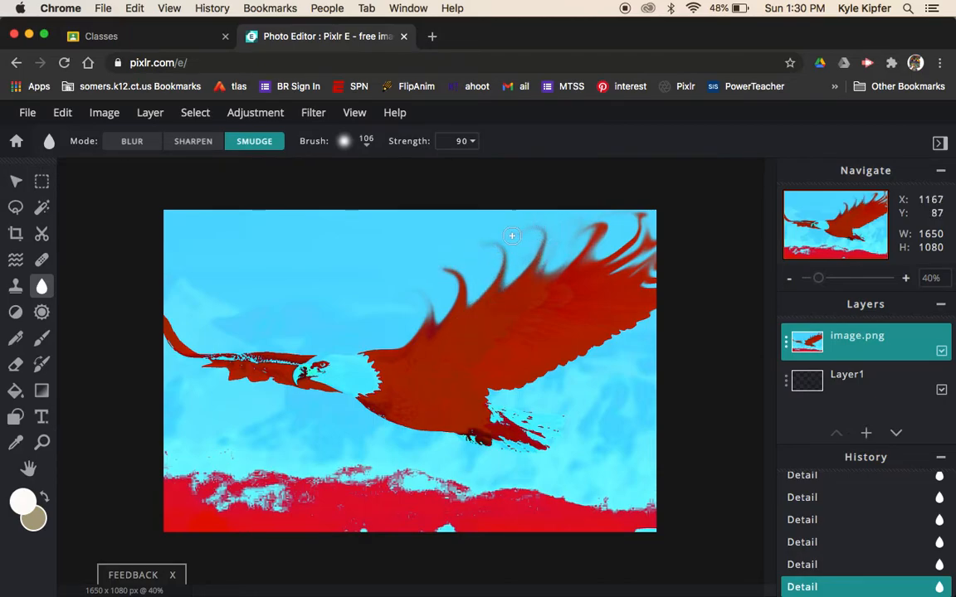
pyautogui.moveTo(538, 282); pyautogui.dragTo(567, 225)
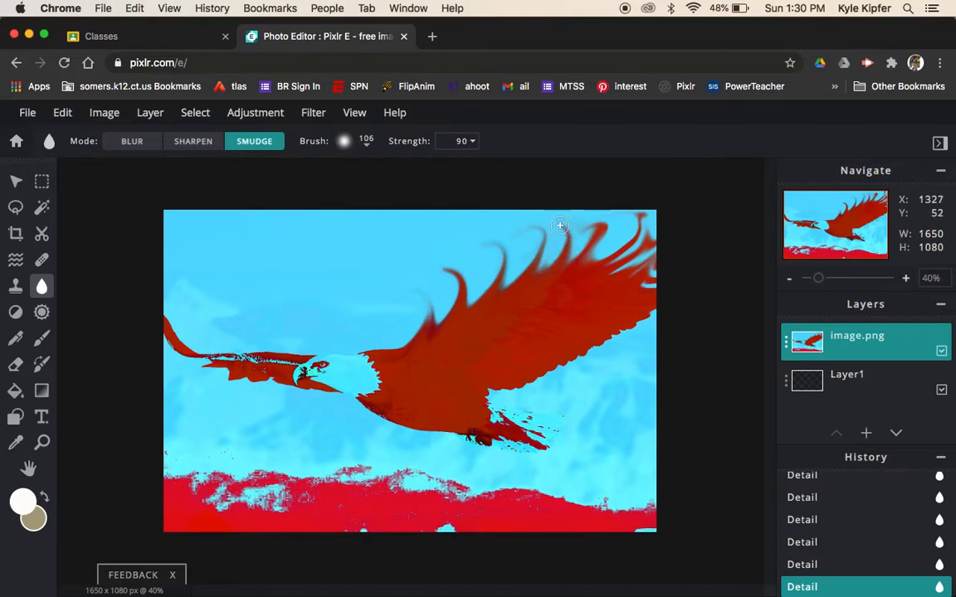
# Smudge the lower trailing edge of the large wing outward toward the canvas's right edge into pointed feathers
pyautogui.moveTo(474, 381)
pyautogui.mouseDown()
pyautogui.moveTo(565, 392)
pyautogui.moveTo(528, 371)
pyautogui.moveTo(608, 371)
pyautogui.moveTo(564, 359)
pyautogui.moveTo(676, 365)
pyautogui.mouseUp()
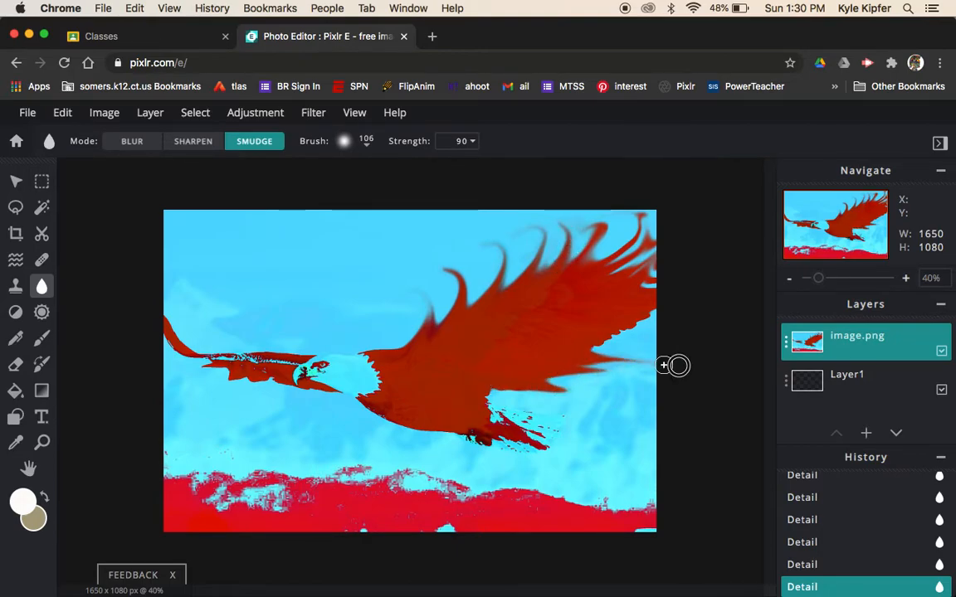
pyautogui.moveTo(591, 348); pyautogui.dragTo(688, 340)
pyautogui.moveTo(613, 329); pyautogui.dragTo(688, 326)
# Smudge the upper edge of the smaller wing beside the eagle's head upward into curved, flame-like feathers
pyautogui.moveTo(270, 355)
pyautogui.mouseDown()
pyautogui.moveTo(279, 313)
pyautogui.moveTo(275, 353)
pyautogui.moveTo(252, 342)
pyautogui.moveTo(253, 292)
pyautogui.mouseUp()
pyautogui.moveTo(262, 360)
pyautogui.mouseDown()
pyautogui.moveTo(237, 344)
pyautogui.moveTo(247, 293)
pyautogui.mouseUp()
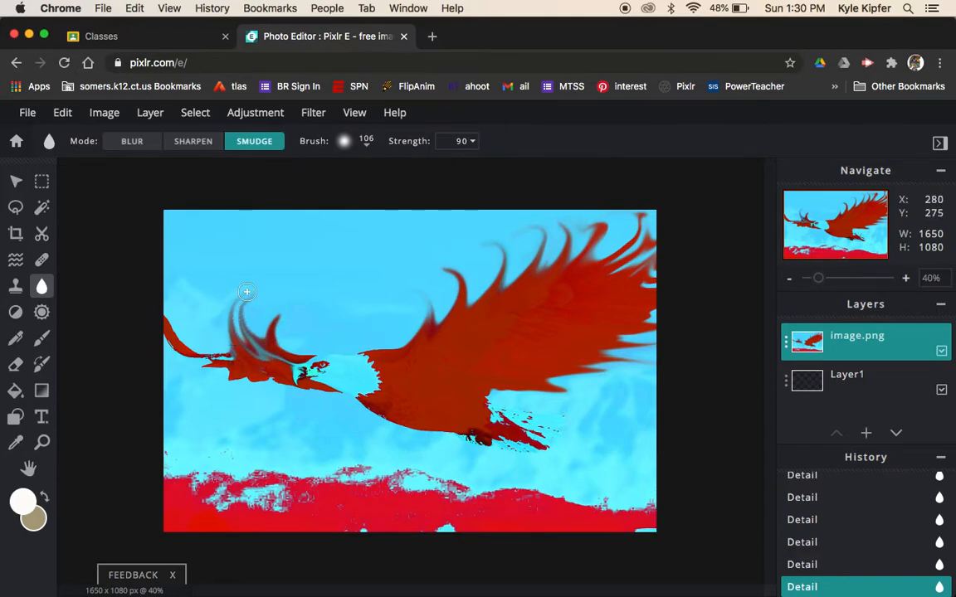
pyautogui.moveTo(248, 351)
pyautogui.mouseDown()
pyautogui.moveTo(213, 338)
pyautogui.moveTo(194, 288)
pyautogui.moveTo(215, 270)
pyautogui.mouseUp()
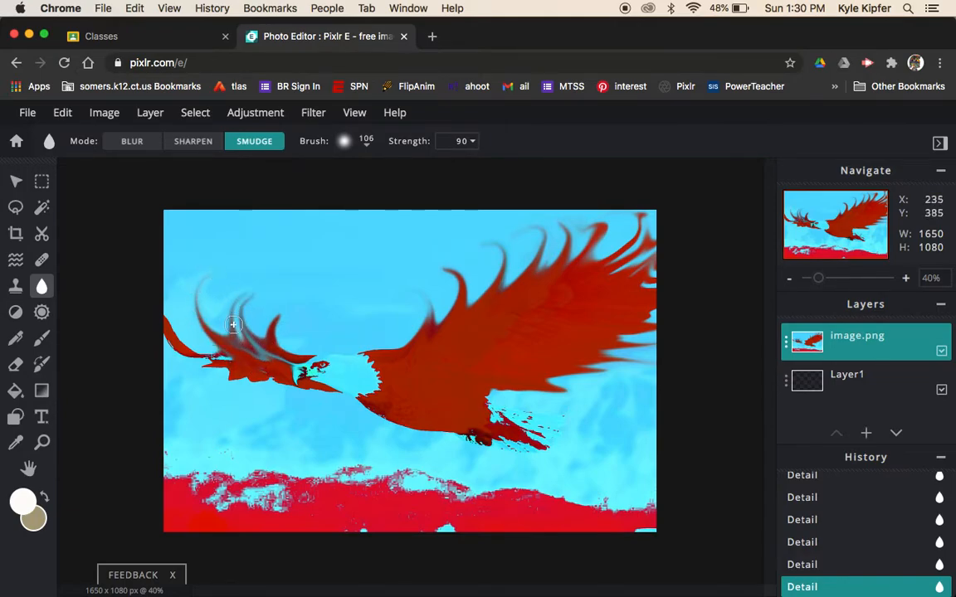
pyautogui.moveTo(234, 358)
pyautogui.mouseDown()
pyautogui.moveTo(176, 329)
pyautogui.moveTo(182, 265)
pyautogui.mouseUp()
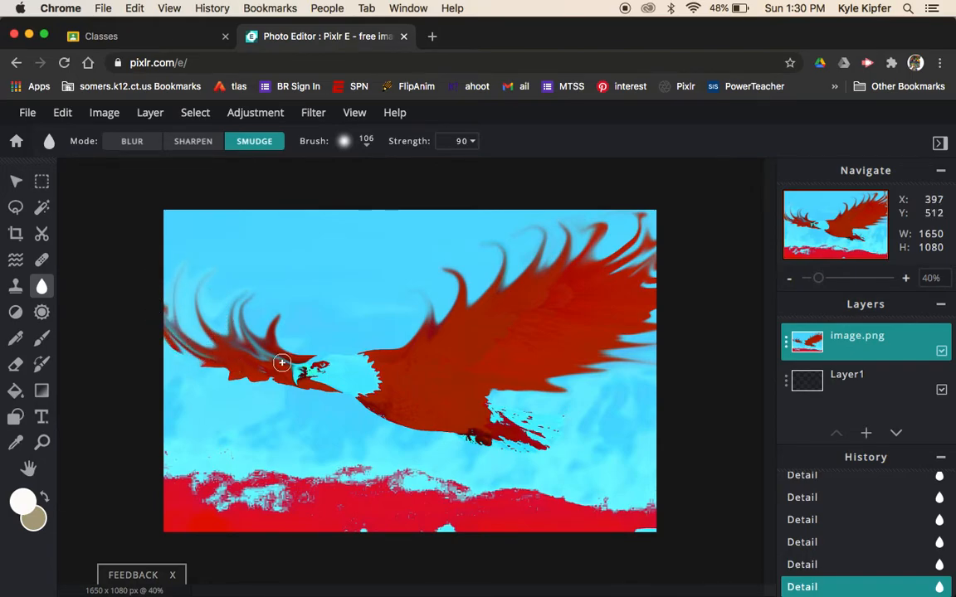
# Smudge the lower edge of the smaller wing outward toward the canvas's left edge into feather strands
pyautogui.moveTo(230, 371); pyautogui.dragTo(158, 354)
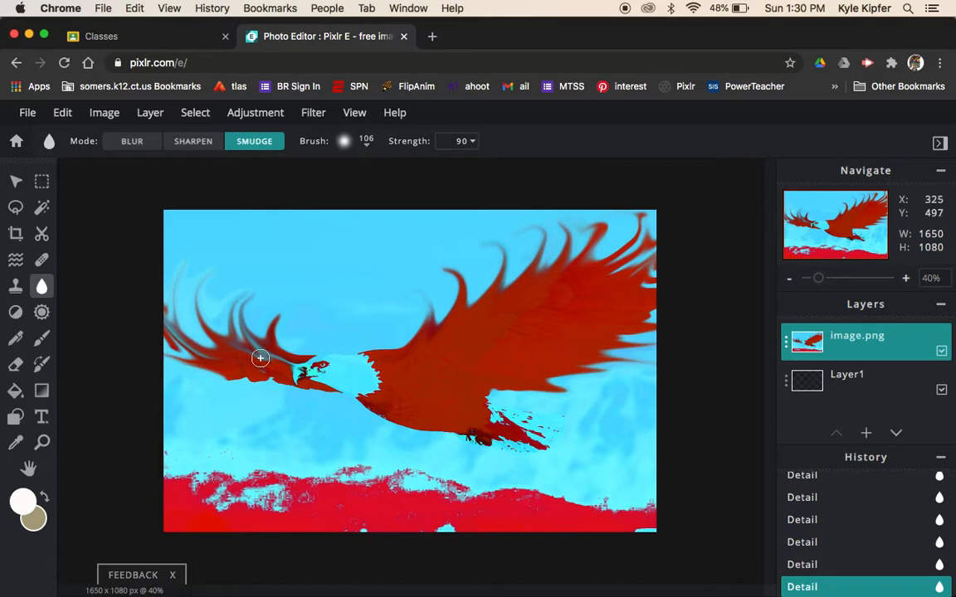
pyautogui.moveTo(258, 369); pyautogui.dragTo(191, 380)
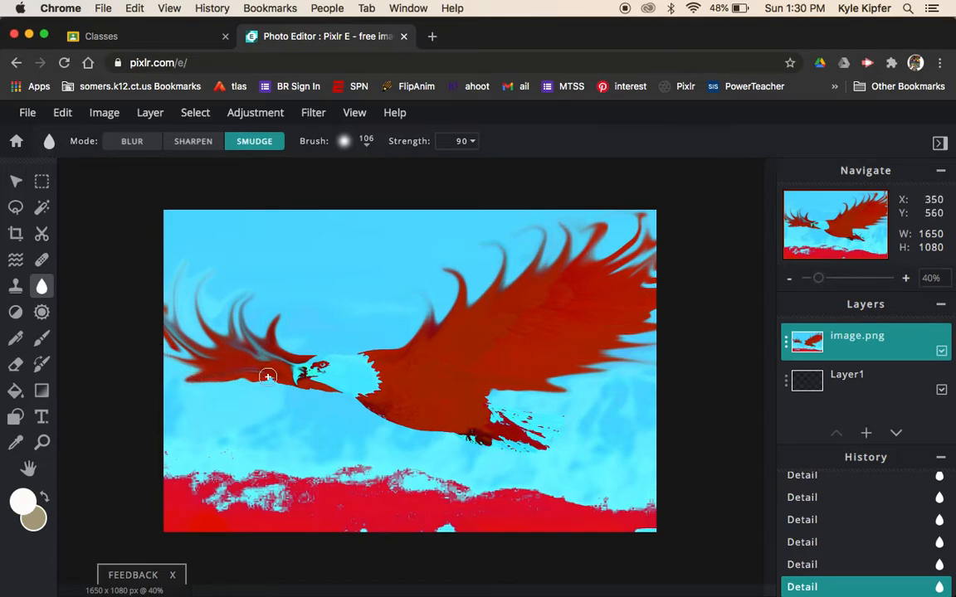
pyautogui.moveTo(279, 381)
pyautogui.mouseDown()
pyautogui.moveTo(219, 393)
pyautogui.moveTo(172, 386)
pyautogui.mouseUp()
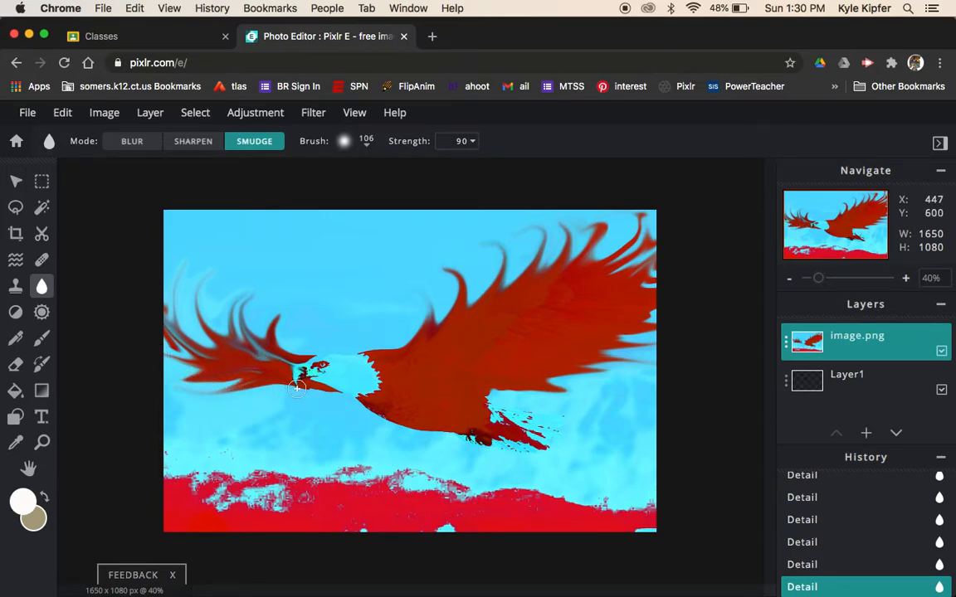
pyautogui.moveTo(274, 390); pyautogui.dragTo(219, 394)
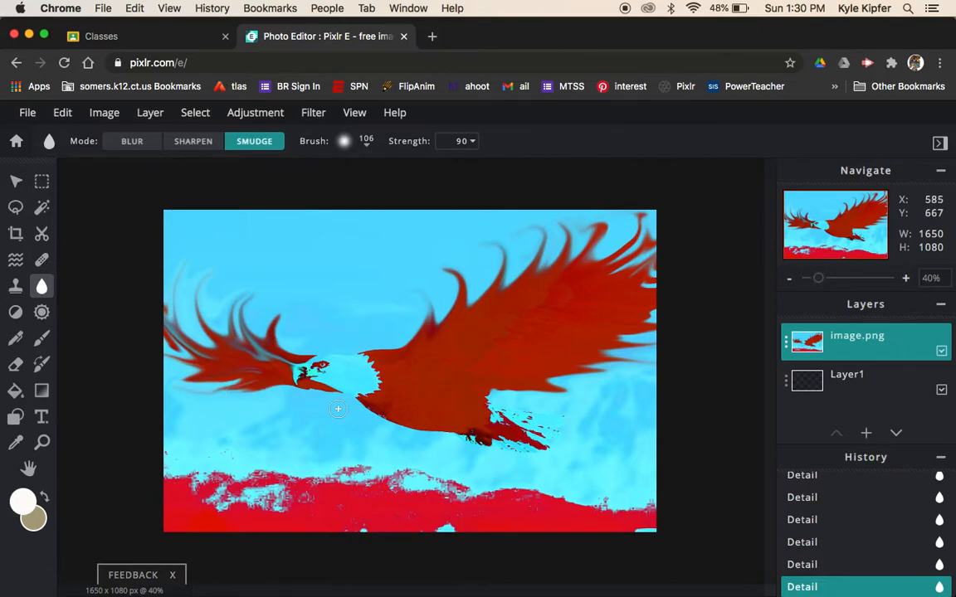
# Smudge the eagle's throat, belly, talons and tail down and backward into flowing, pointed strands
pyautogui.moveTo(309, 391)
pyautogui.mouseDown()
pyautogui.moveTo(360, 402)
pyautogui.moveTo(382, 448)
pyautogui.mouseUp()
pyautogui.moveTo(371, 408)
pyautogui.mouseDown()
pyautogui.moveTo(405, 441)
pyautogui.moveTo(401, 417)
pyautogui.moveTo(446, 444)
pyautogui.moveTo(448, 426)
pyautogui.moveTo(487, 442)
pyautogui.moveTo(505, 490)
pyautogui.mouseUp()
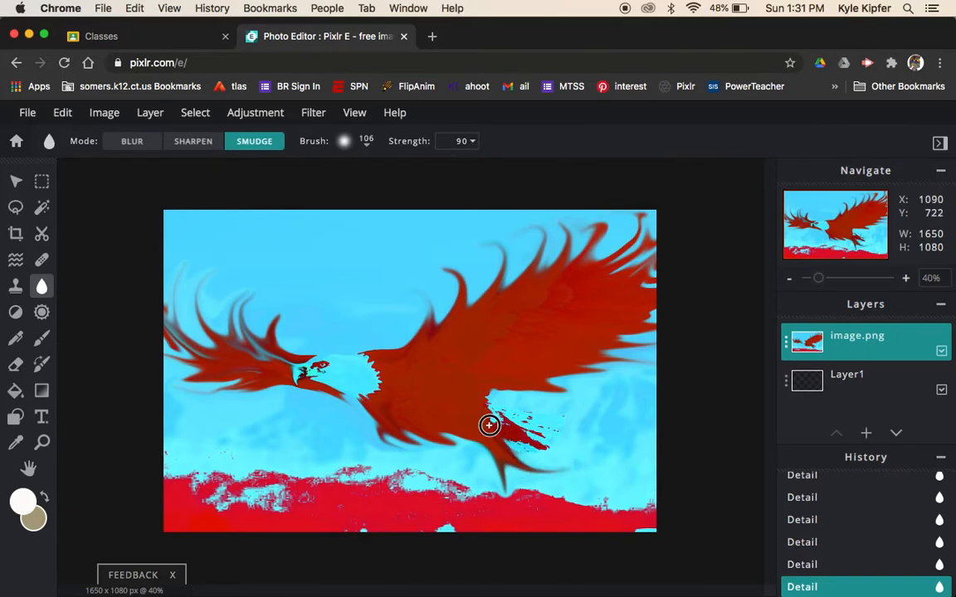
pyautogui.moveTo(489, 425)
pyautogui.mouseDown()
pyautogui.moveTo(528, 451)
pyautogui.moveTo(623, 441)
pyautogui.mouseUp()
pyautogui.moveTo(484, 398)
pyautogui.mouseDown()
pyautogui.moveTo(553, 438)
pyautogui.moveTo(640, 437)
pyautogui.mouseUp()
pyautogui.moveTo(504, 435)
pyautogui.mouseDown()
pyautogui.moveTo(604, 465)
pyautogui.moveTo(607, 544)
pyautogui.mouseUp()
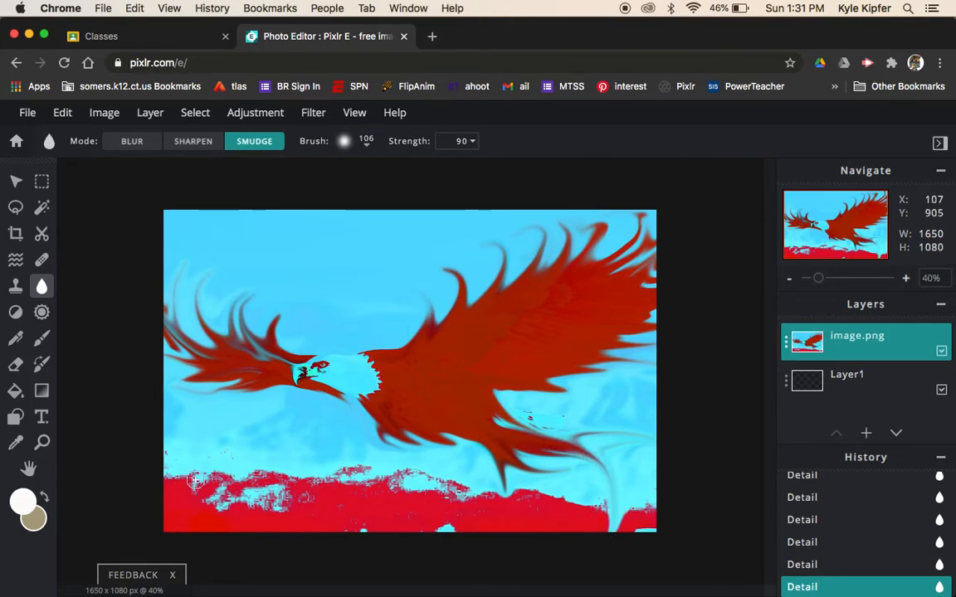
# Set the smudge brush size to 206 px and smudge the red ground along the image's bottom into large swirls and waves
pyautogui.click(370, 150)
pyautogui.moveTo(367, 198); pyautogui.dragTo(377, 196)
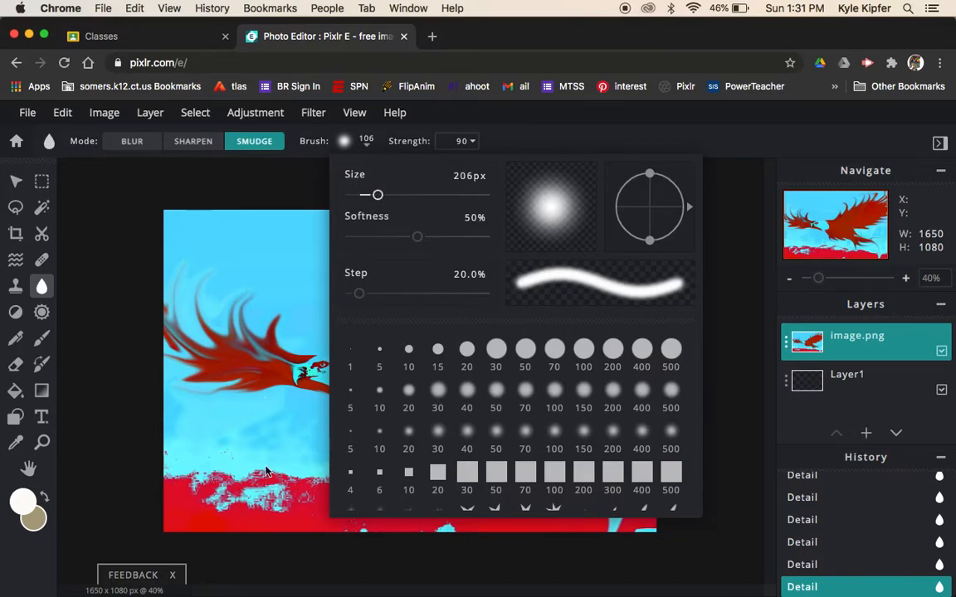
pyautogui.click(186, 456)
pyautogui.moveTo(216, 516)
pyautogui.mouseDown()
pyautogui.moveTo(186, 462)
pyautogui.moveTo(222, 436)
pyautogui.mouseUp()
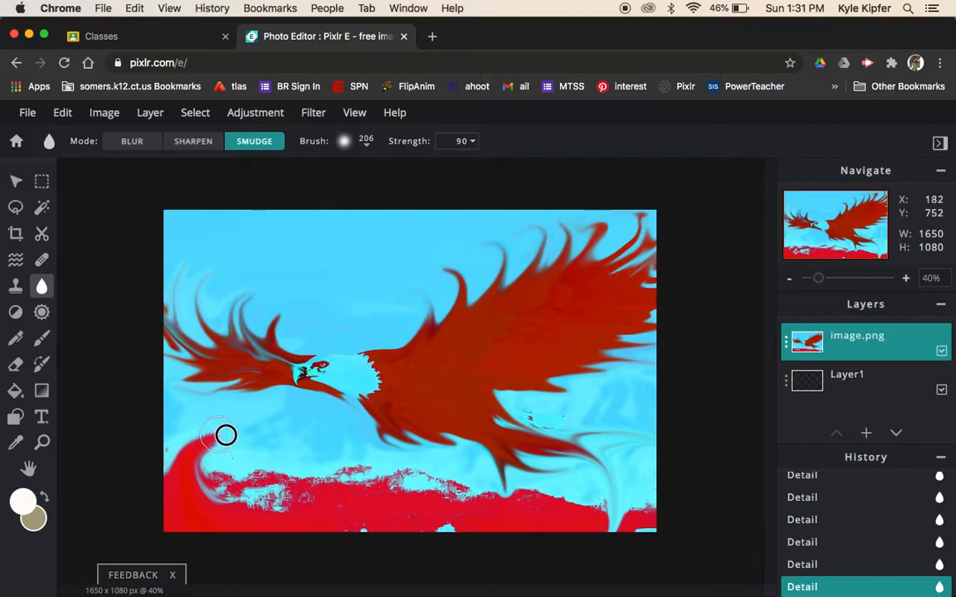
pyautogui.moveTo(284, 512)
pyautogui.mouseDown()
pyautogui.moveTo(243, 440)
pyautogui.moveTo(186, 424)
pyautogui.mouseUp()
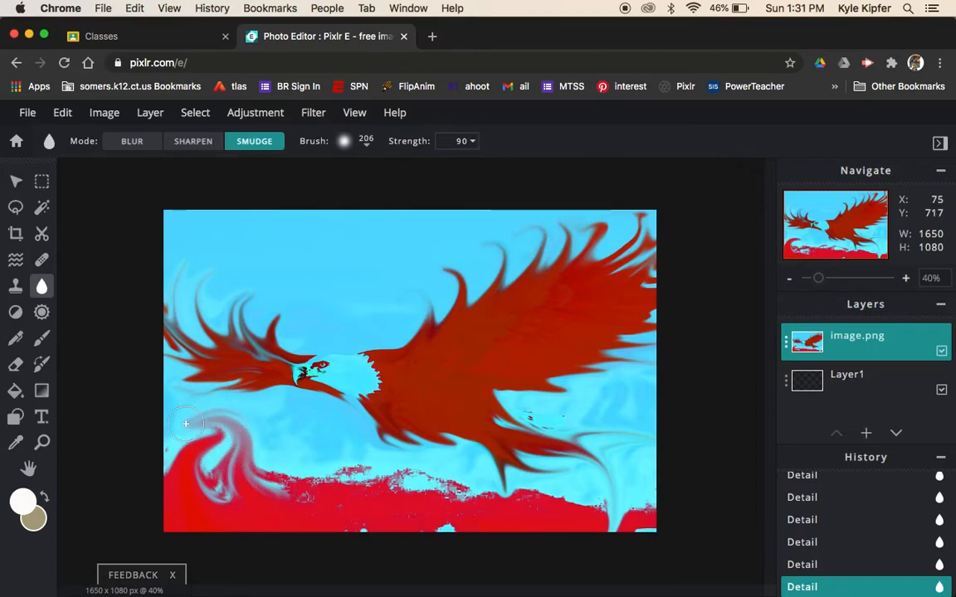
pyautogui.moveTo(333, 516)
pyautogui.mouseDown()
pyautogui.moveTo(289, 471)
pyautogui.moveTo(275, 400)
pyautogui.mouseUp()
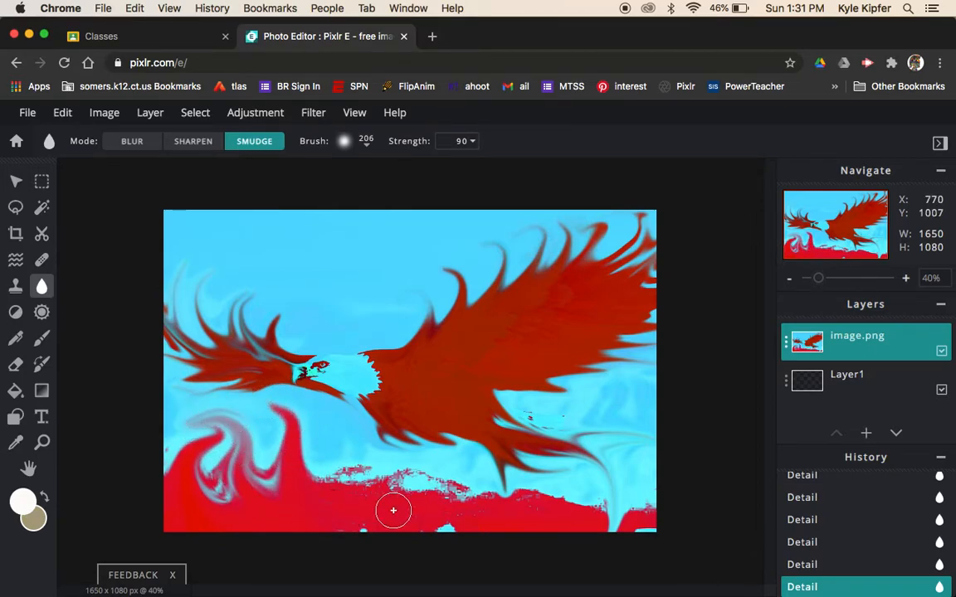
pyautogui.moveTo(397, 521)
pyautogui.mouseDown()
pyautogui.moveTo(288, 397)
pyautogui.moveTo(229, 417)
pyautogui.moveTo(290, 489)
pyautogui.moveTo(301, 427)
pyautogui.moveTo(297, 418)
pyautogui.moveTo(248, 429)
pyautogui.moveTo(230, 479)
pyautogui.moveTo(272, 497)
pyautogui.moveTo(288, 491)
pyautogui.moveTo(371, 507)
pyautogui.moveTo(384, 530)
pyautogui.moveTo(371, 527)
pyautogui.moveTo(341, 462)
pyautogui.moveTo(379, 449)
pyautogui.moveTo(417, 481)
pyautogui.moveTo(425, 522)
pyautogui.moveTo(393, 521)
pyautogui.moveTo(421, 473)
pyautogui.moveTo(482, 474)
pyautogui.moveTo(532, 532)
pyautogui.moveTo(601, 512)
pyautogui.mouseUp()
pyautogui.moveTo(433, 518)
pyautogui.mouseDown()
pyautogui.moveTo(444, 536)
pyautogui.moveTo(483, 502)
pyautogui.moveTo(614, 520)
pyautogui.moveTo(720, 447)
pyautogui.mouseUp()
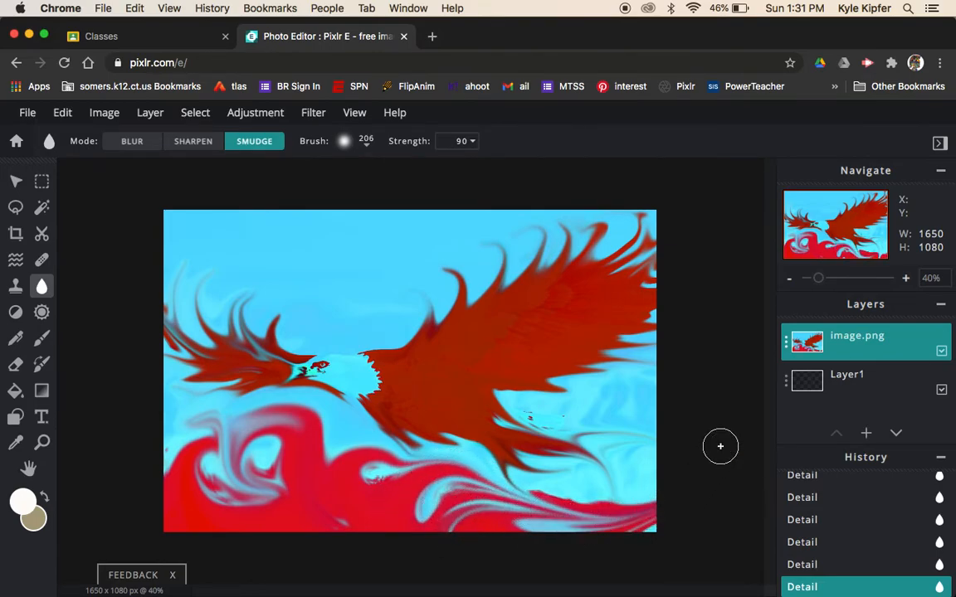
pyautogui.moveTo(688, 505)
pyautogui.mouseDown()
pyautogui.moveTo(626, 518)
pyautogui.moveTo(493, 484)
pyautogui.moveTo(451, 518)
pyautogui.mouseUp()
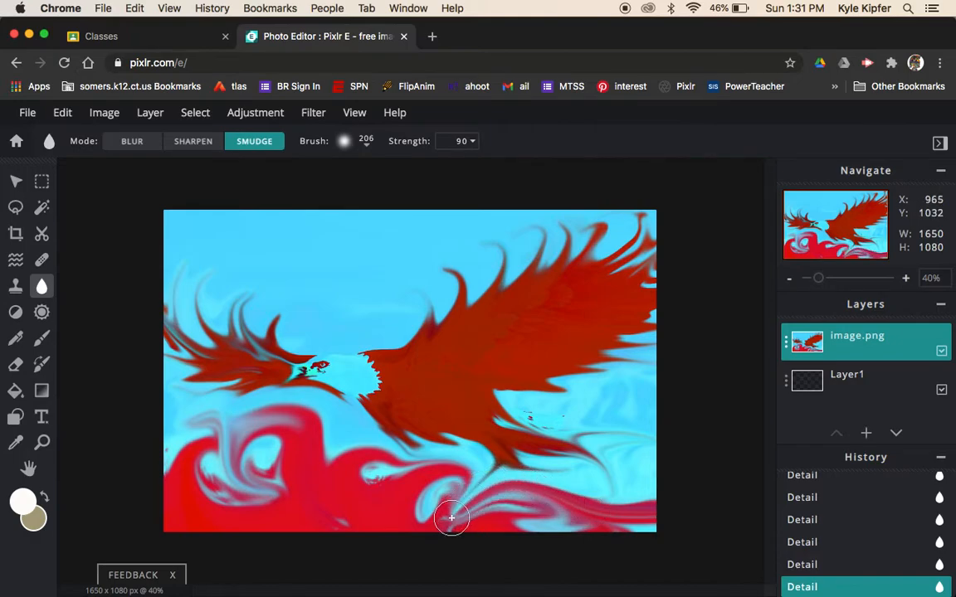
pyautogui.moveTo(206, 492)
pyautogui.mouseDown()
pyautogui.moveTo(213, 432)
pyautogui.moveTo(183, 383)
pyautogui.moveTo(121, 390)
pyautogui.moveTo(178, 507)
pyautogui.moveTo(191, 427)
pyautogui.moveTo(111, 426)
pyautogui.mouseUp()
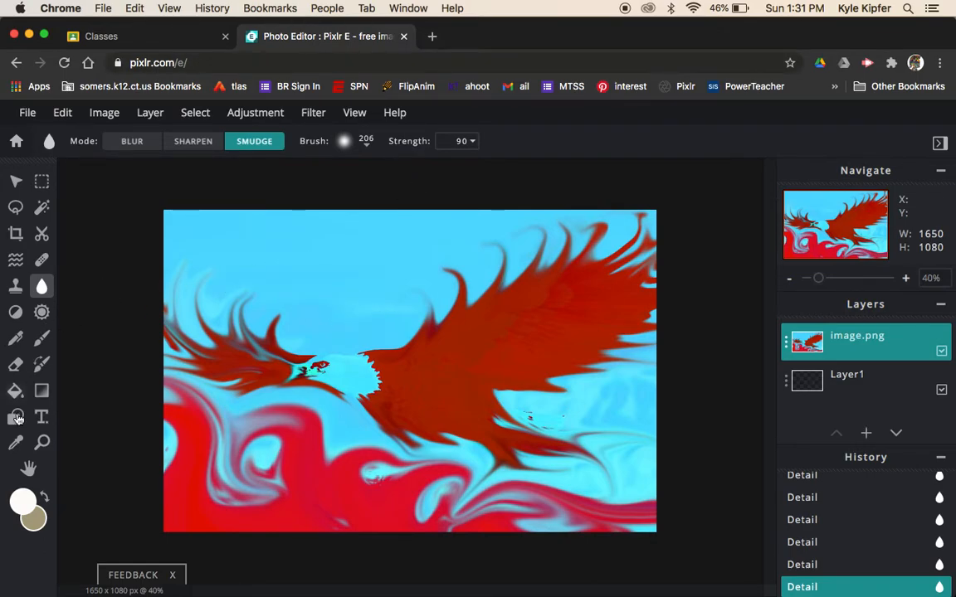
# Paint several white cloud patches across the sky above the eagle with the Brush tool at size 97 and 100% opacity
pyautogui.click(39, 340)
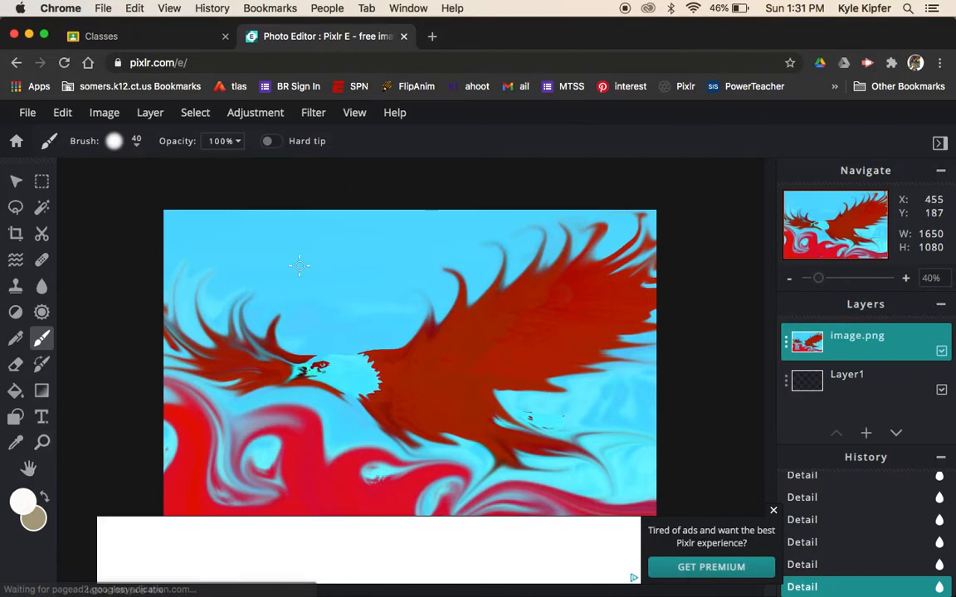
pyautogui.click(129, 143)
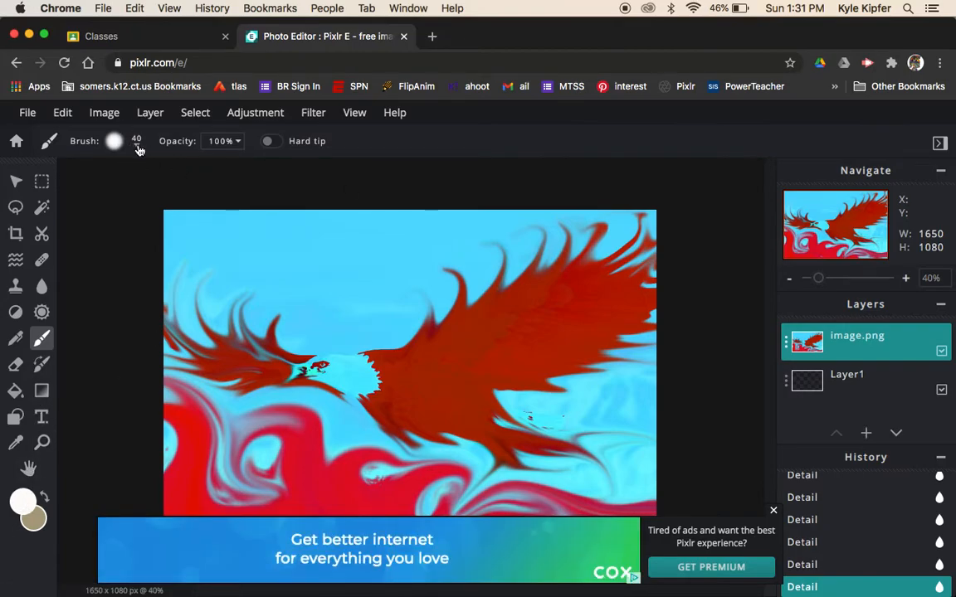
pyautogui.click(125, 194)
pyautogui.moveTo(125, 194); pyautogui.dragTo(132, 192)
pyautogui.click(459, 151)
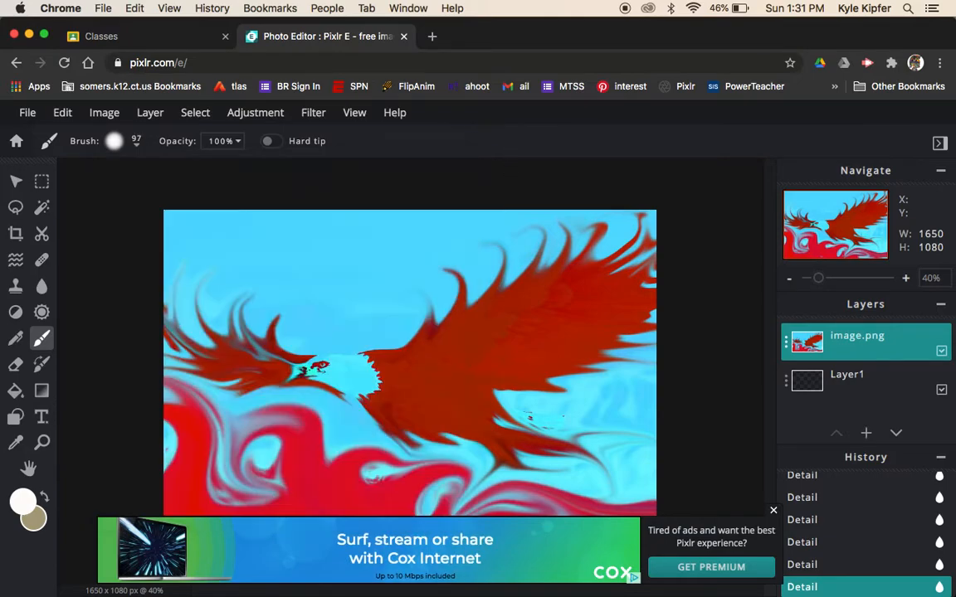
pyautogui.click(217, 235)
pyautogui.click(247, 235)
pyautogui.moveTo(212, 235); pyautogui.dragTo(286, 237)
pyautogui.moveTo(233, 272); pyautogui.dragTo(283, 273)
pyautogui.click(338, 264)
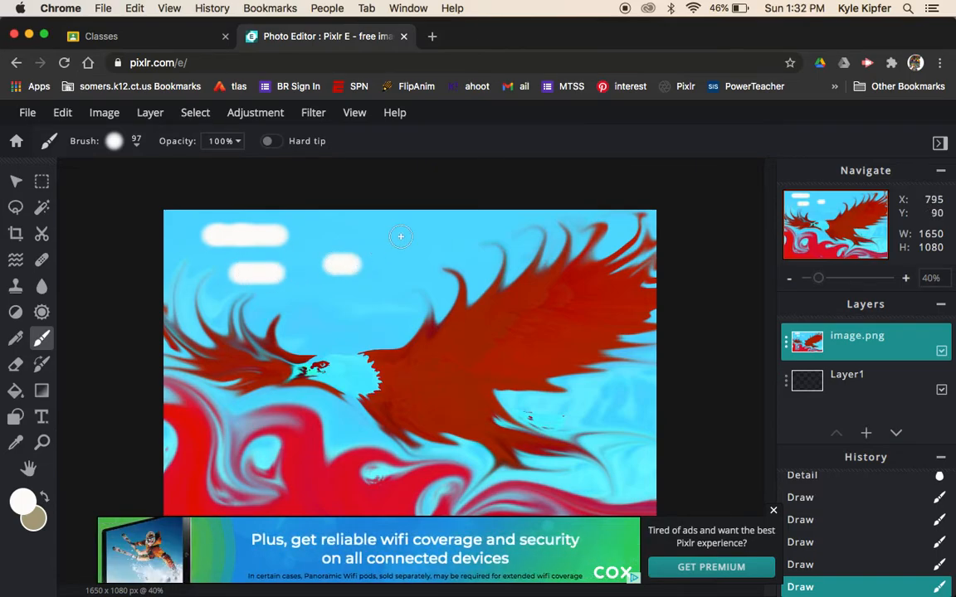
pyautogui.click(421, 238)
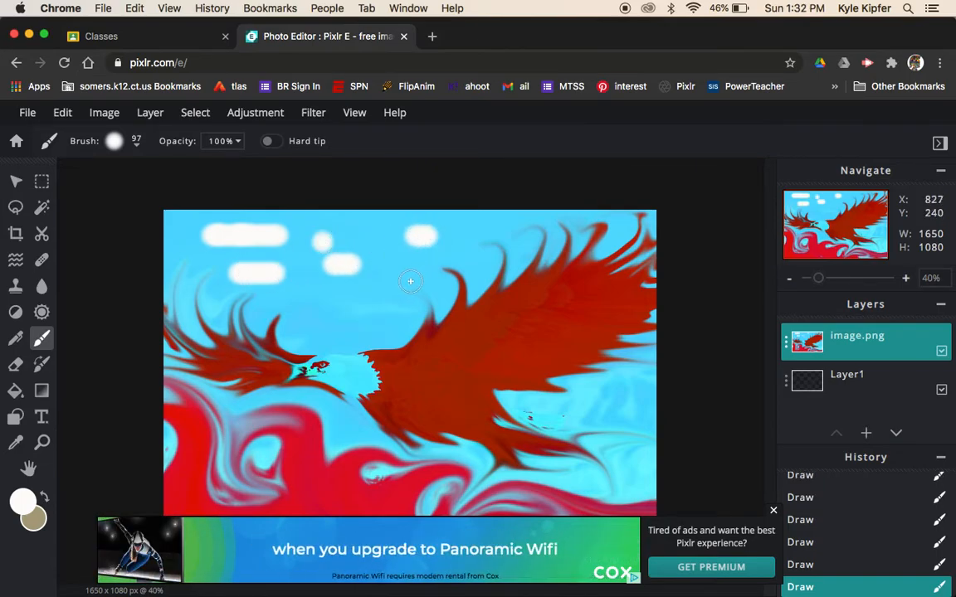
pyautogui.moveTo(401, 283); pyautogui.dragTo(391, 283)
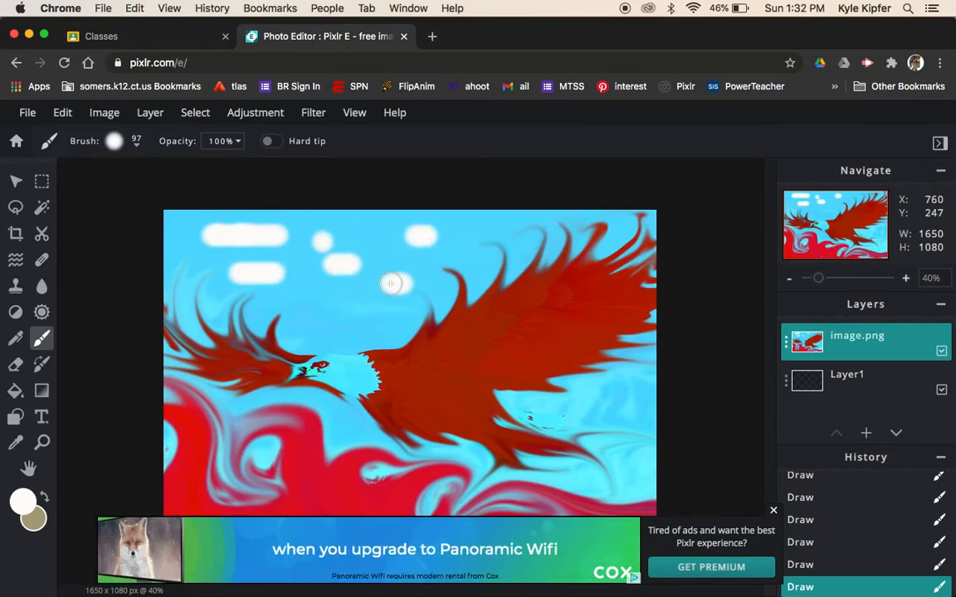
# Smudge the white cloud patches into wavy streaks across the sky with the 206 px brush at strength 90, and dismiss the ad banner
pyautogui.click(41, 291)
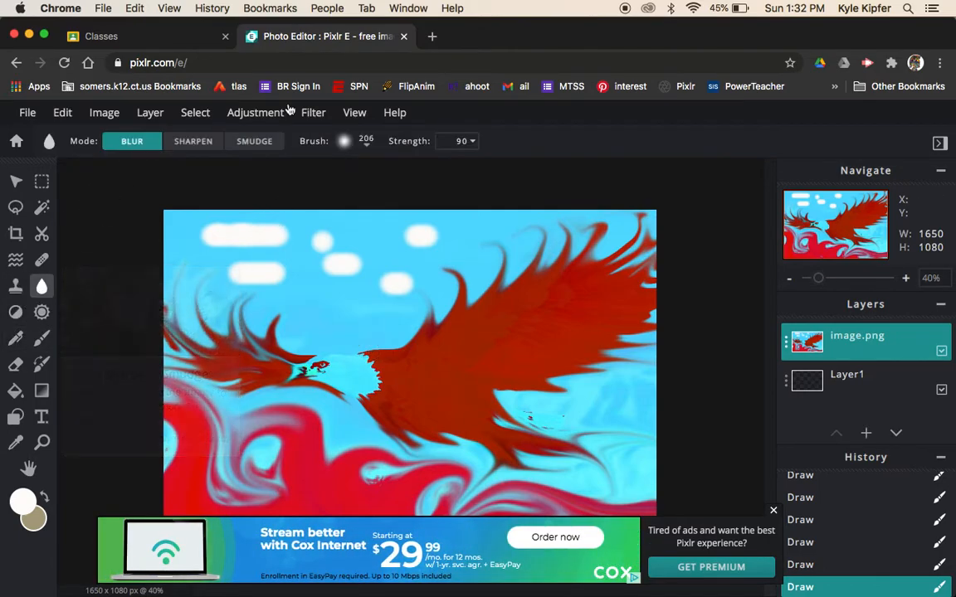
pyautogui.click(255, 142)
pyautogui.moveTo(261, 274)
pyautogui.mouseDown()
pyautogui.moveTo(284, 288)
pyautogui.moveTo(250, 243)
pyautogui.moveTo(153, 267)
pyautogui.moveTo(141, 230)
pyautogui.moveTo(309, 260)
pyautogui.moveTo(464, 215)
pyautogui.moveTo(485, 260)
pyautogui.moveTo(448, 247)
pyautogui.moveTo(273, 231)
pyautogui.moveTo(269, 202)
pyautogui.mouseUp()
pyautogui.moveTo(303, 232)
pyautogui.mouseDown()
pyautogui.moveTo(241, 227)
pyautogui.moveTo(123, 241)
pyautogui.moveTo(282, 238)
pyautogui.mouseUp()
pyautogui.moveTo(183, 268)
pyautogui.mouseDown()
pyautogui.moveTo(343, 288)
pyautogui.moveTo(417, 272)
pyautogui.moveTo(356, 288)
pyautogui.moveTo(307, 245)
pyautogui.mouseUp()
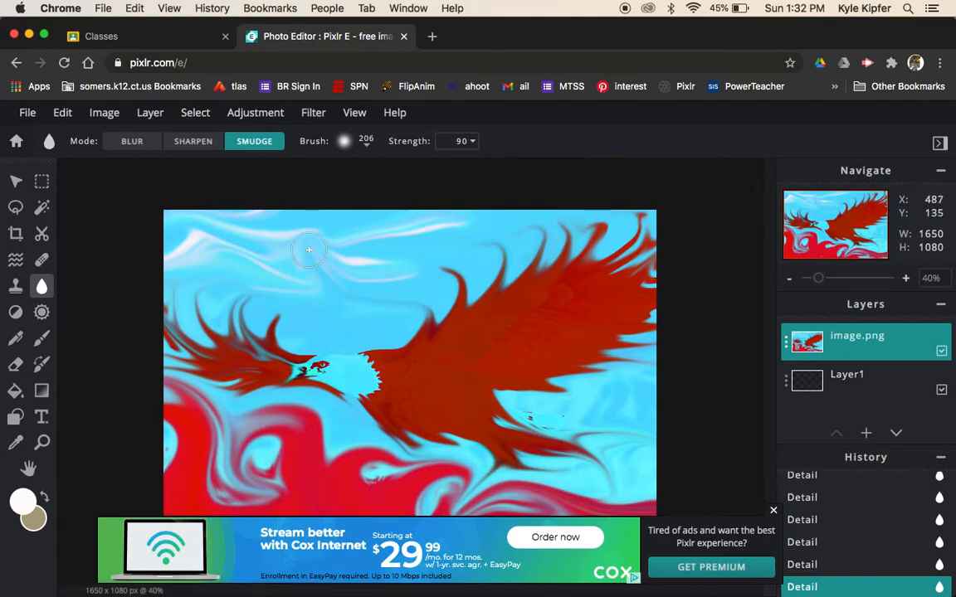
pyautogui.moveTo(226, 242)
pyautogui.mouseDown()
pyautogui.moveTo(277, 254)
pyautogui.moveTo(399, 248)
pyautogui.moveTo(491, 219)
pyautogui.mouseUp()
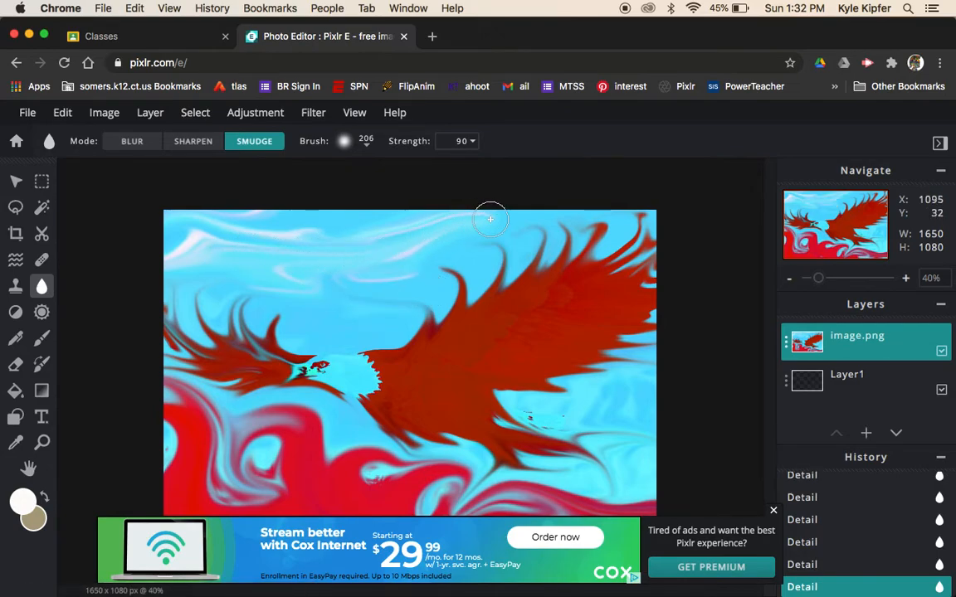
pyautogui.moveTo(471, 263)
pyautogui.mouseDown()
pyautogui.moveTo(370, 300)
pyautogui.moveTo(290, 294)
pyautogui.moveTo(274, 241)
pyautogui.mouseUp()
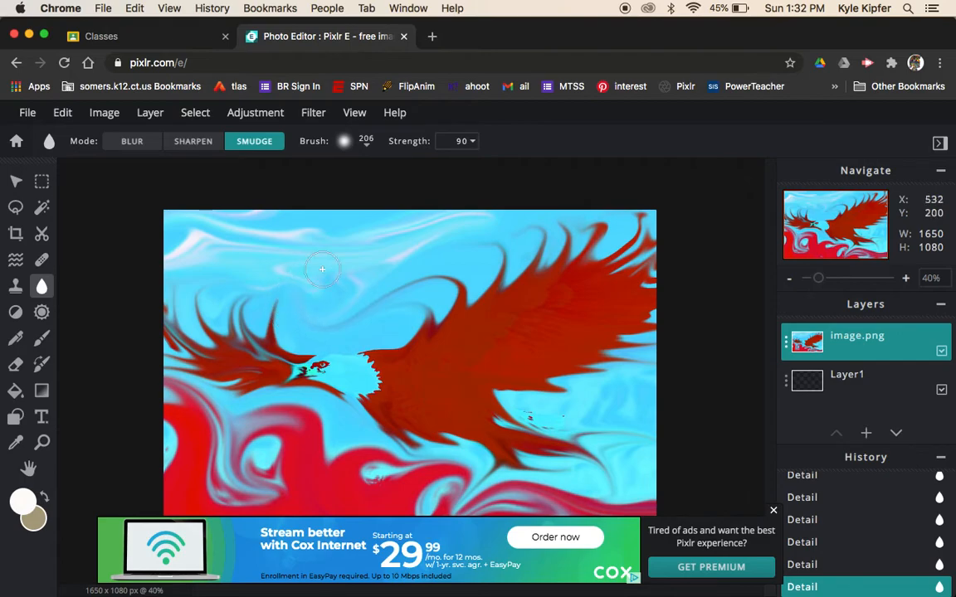
pyautogui.click(773, 510)
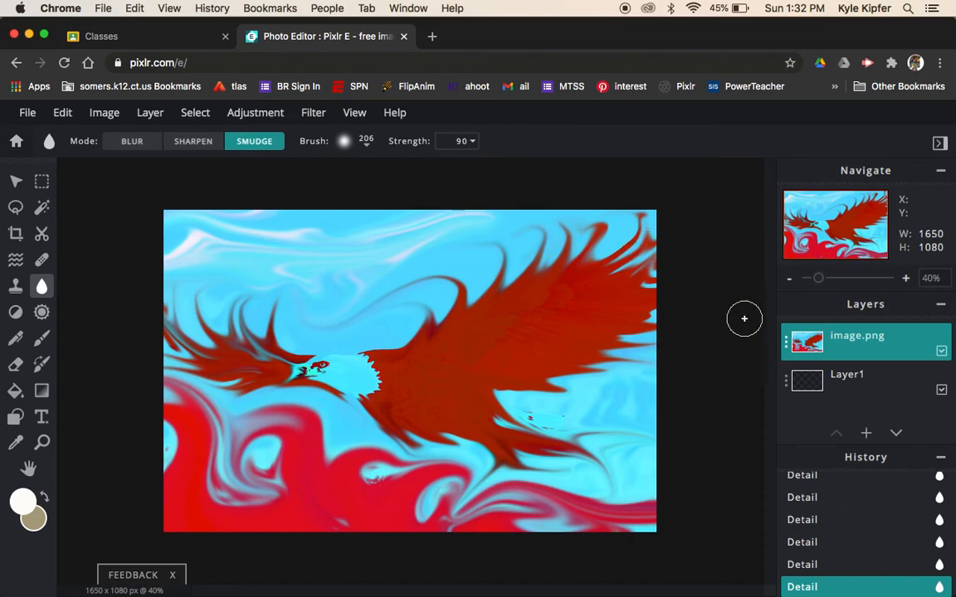
pyautogui.moveTo(597, 585)
pyautogui.rightClick(498, 567)
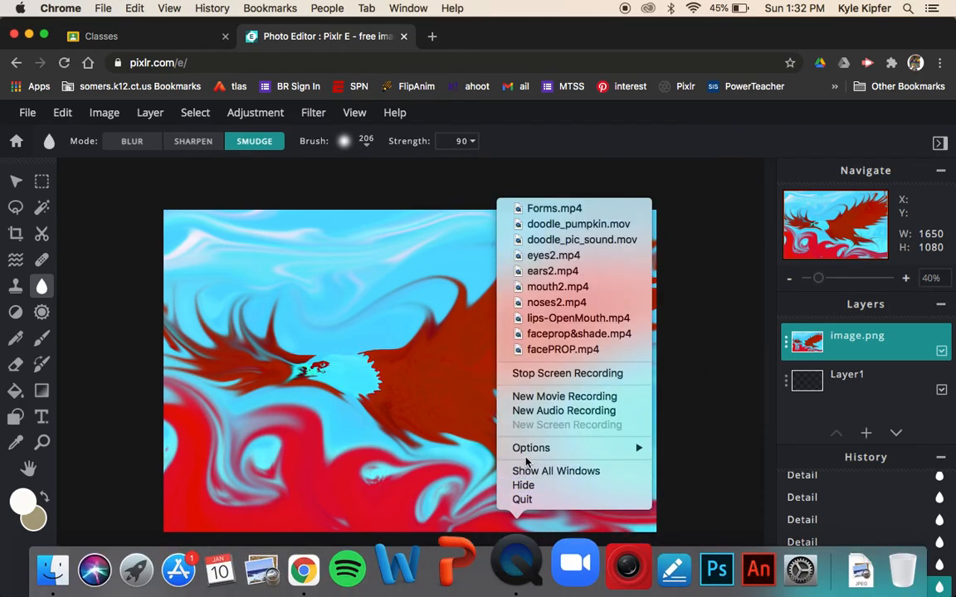